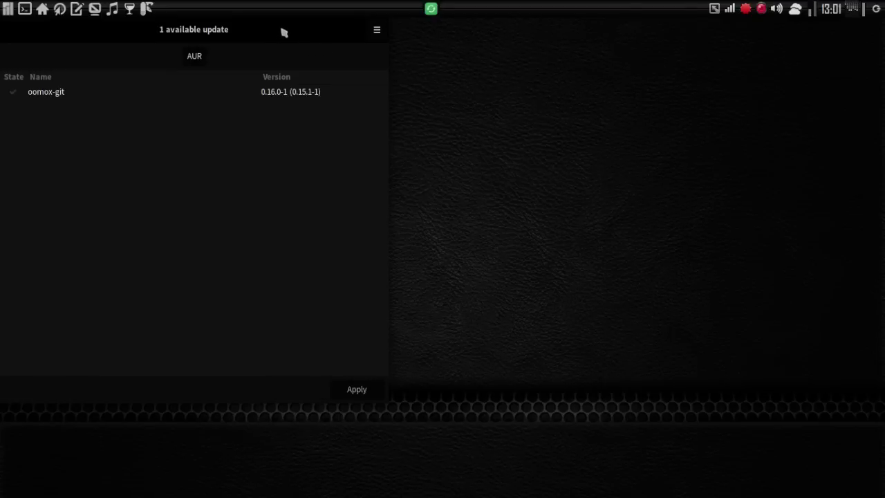
# - Apply and commit the oomox-git 0.16.0.1 AUR update, declining to edit the PKGBUILD
pyautogui.moveTo(283, 32); pyautogui.dragTo(504, 70)
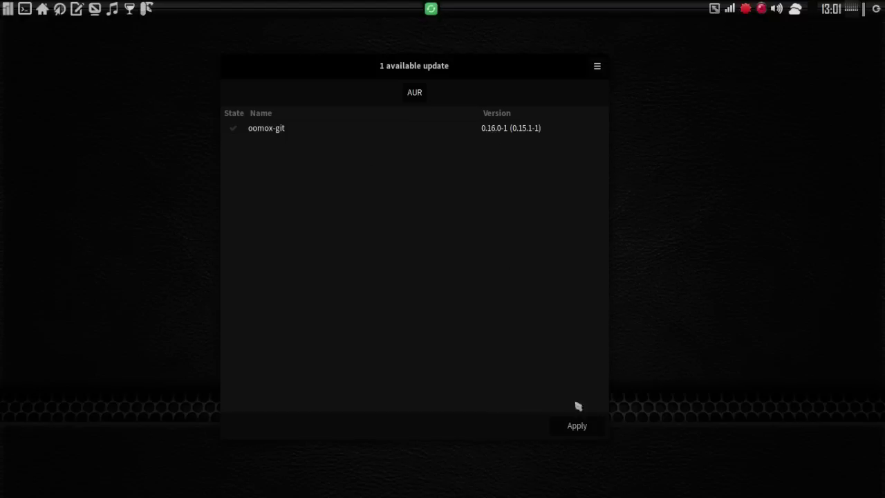
pyautogui.click(575, 426)
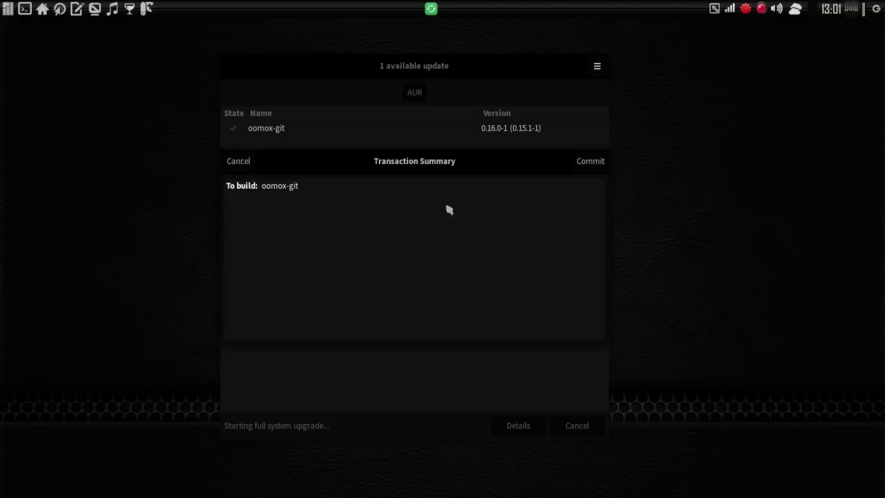
pyautogui.click(595, 162)
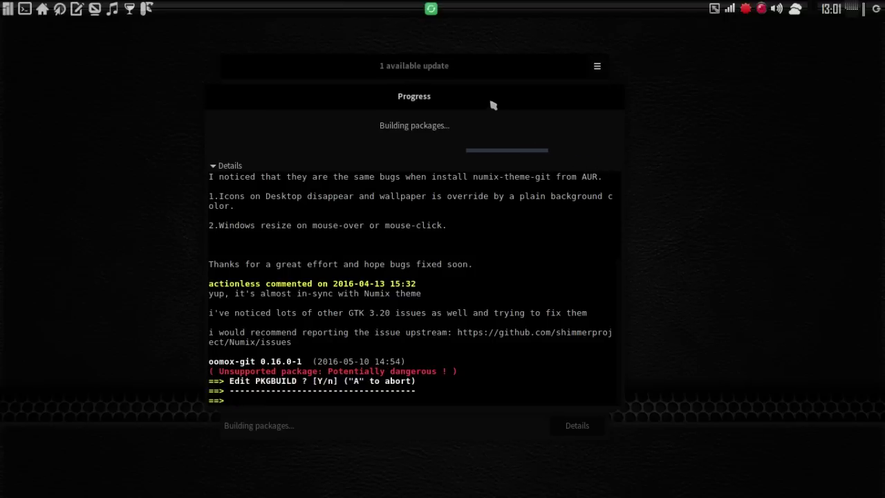
pyautogui.moveTo(492, 102)
pyautogui.mouseDown()
pyautogui.moveTo(480, 108)
pyautogui.moveTo(487, 109)
pyautogui.mouseUp()
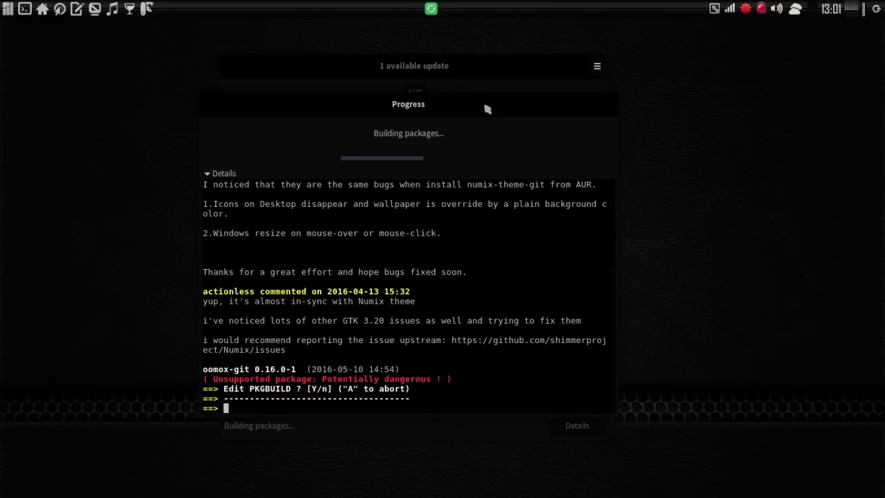
pyautogui.write('n')
pyautogui.press('Return')
pyautogui.press('Return')
pyautogui.press('Return')
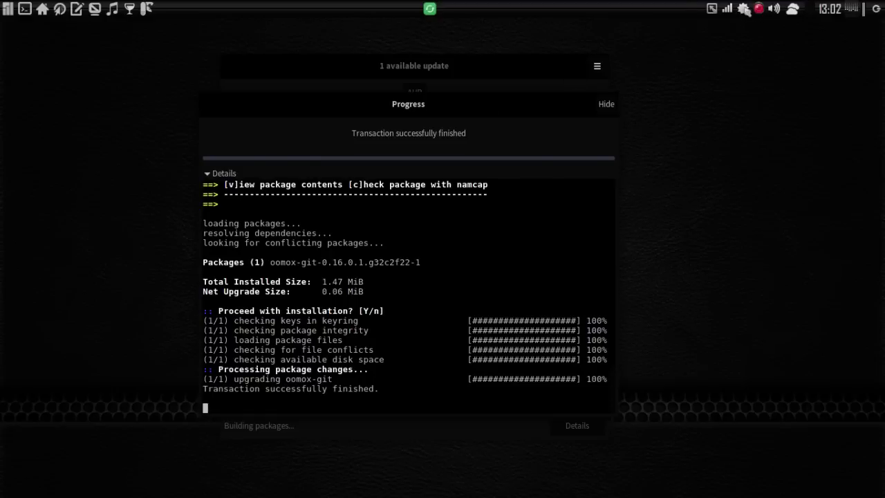
pyautogui.moveTo(743, 14)
pyautogui.moveTo(519, 109); pyautogui.dragTo(511, 132)
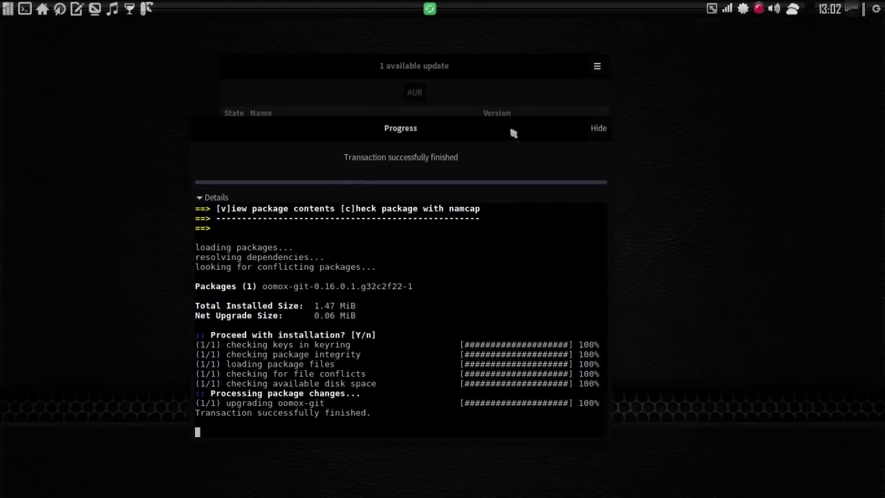
# - Hide the finished progress panel, view and close Pamac's About box, then open the updater's title-bar menu
pyautogui.click(598, 129)
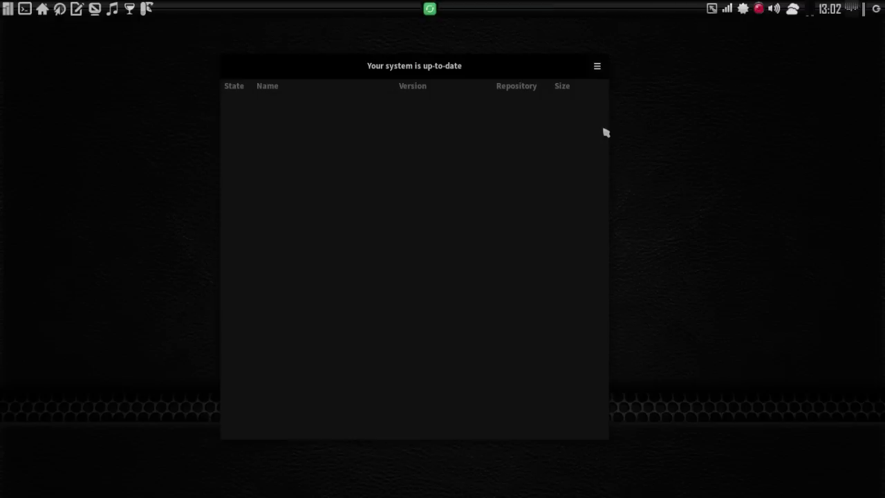
pyautogui.click(598, 68)
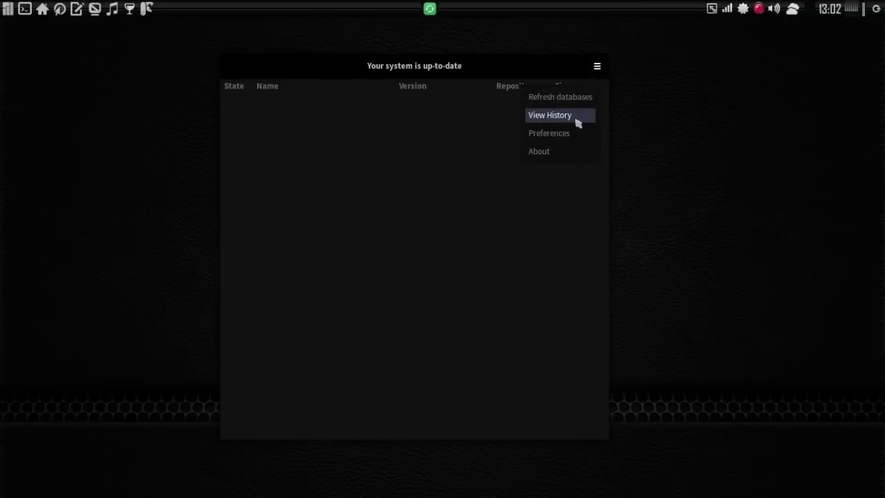
pyautogui.click(552, 159)
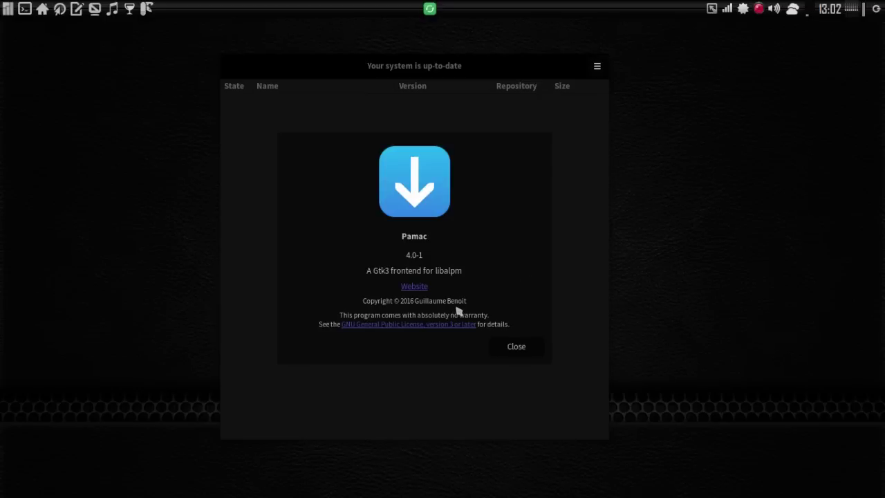
pyautogui.click(519, 350)
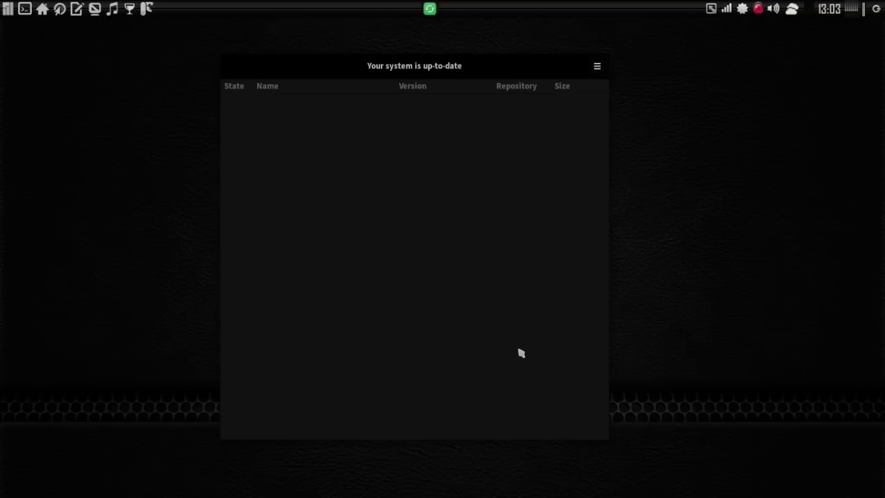
pyautogui.rightClick(519, 76)
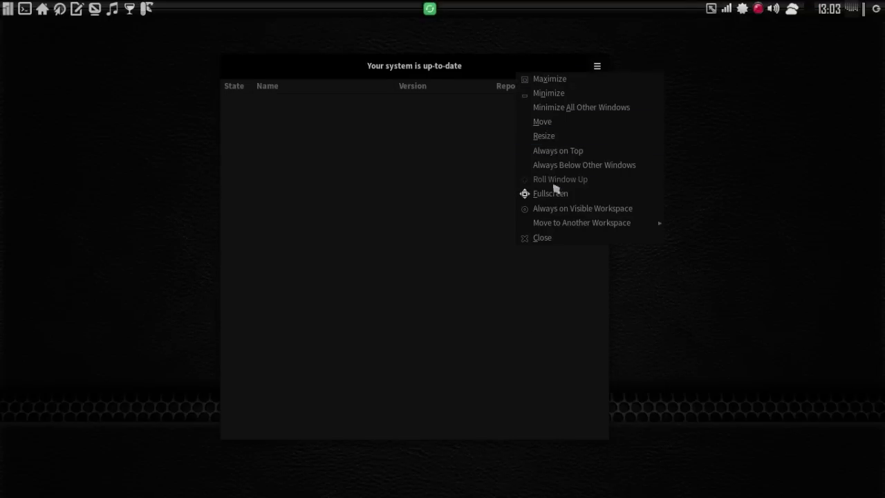
pyautogui.moveTo(553, 227)
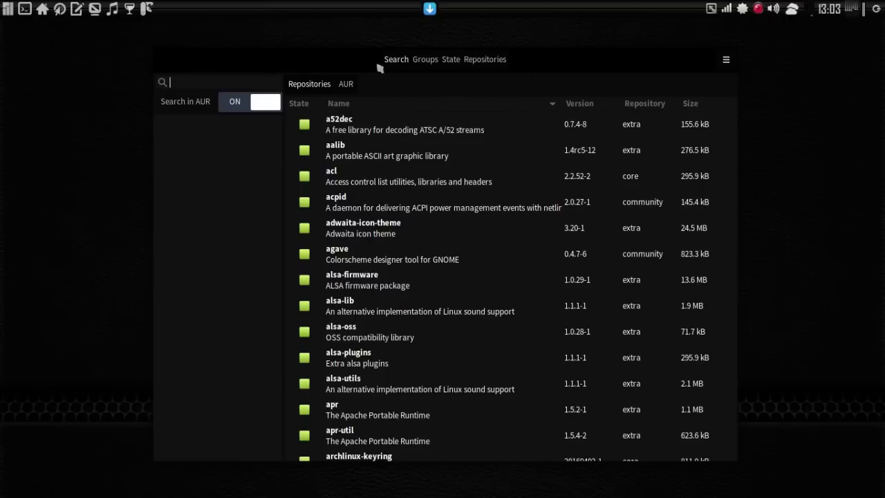
# - Browse the Groups, State and Repositories views, then return to the Search view
pyautogui.click(425, 60)
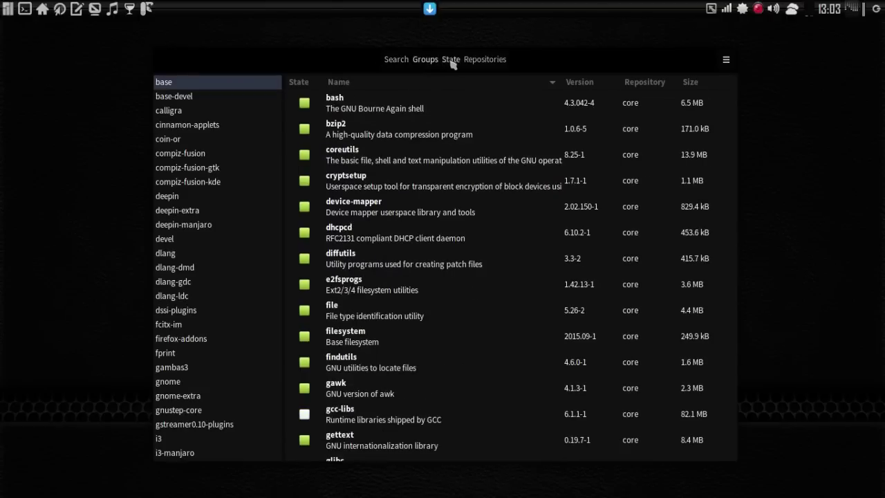
pyautogui.click(451, 60)
pyautogui.click(488, 61)
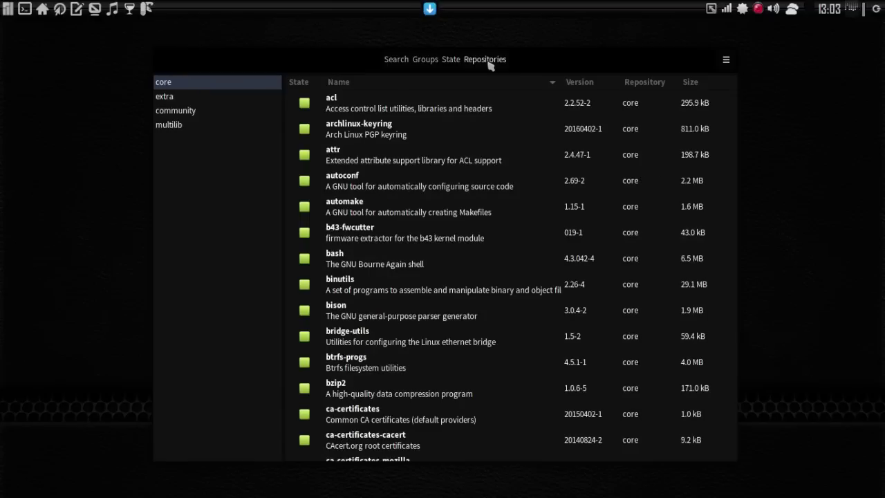
pyautogui.click(391, 61)
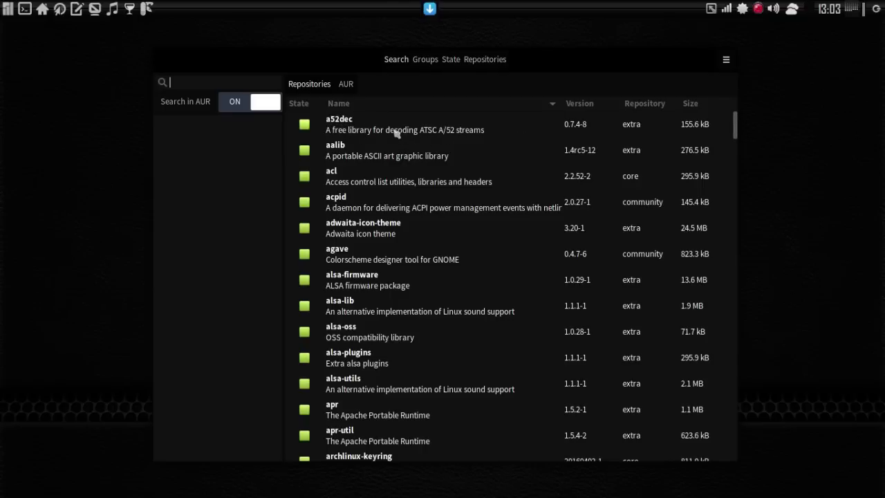
# - Open a52dec's details, review its Dependencies and Files tabs, and follow its homepage link
pyautogui.click(346, 127)
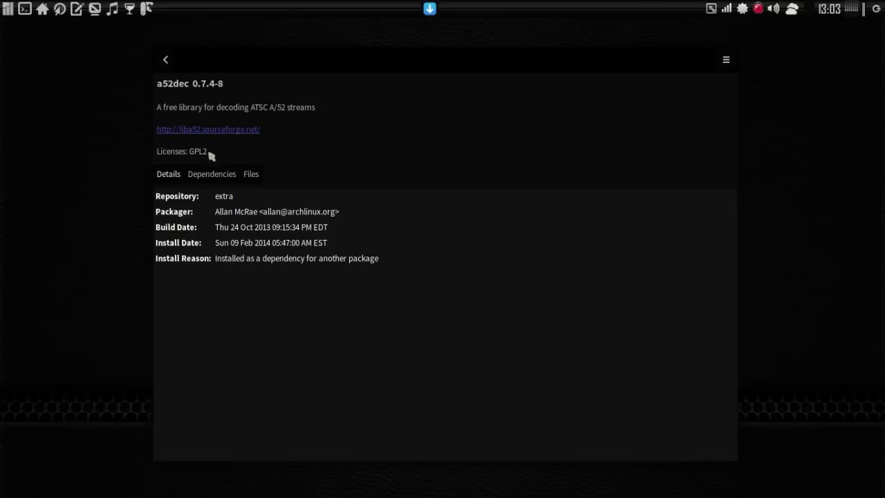
pyautogui.click(200, 178)
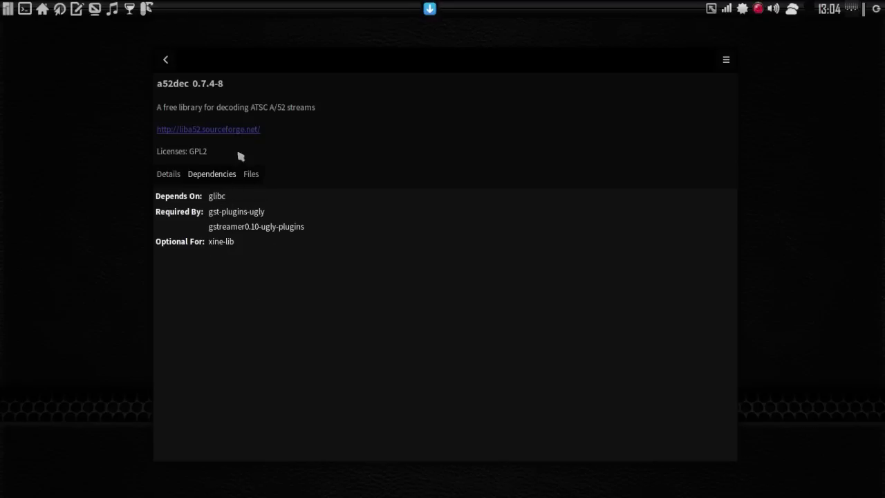
pyautogui.click(252, 175)
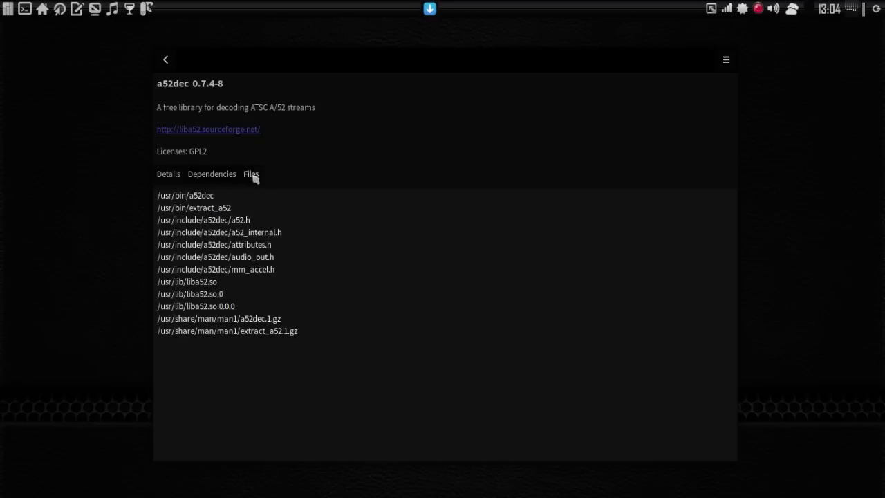
pyautogui.click(223, 131)
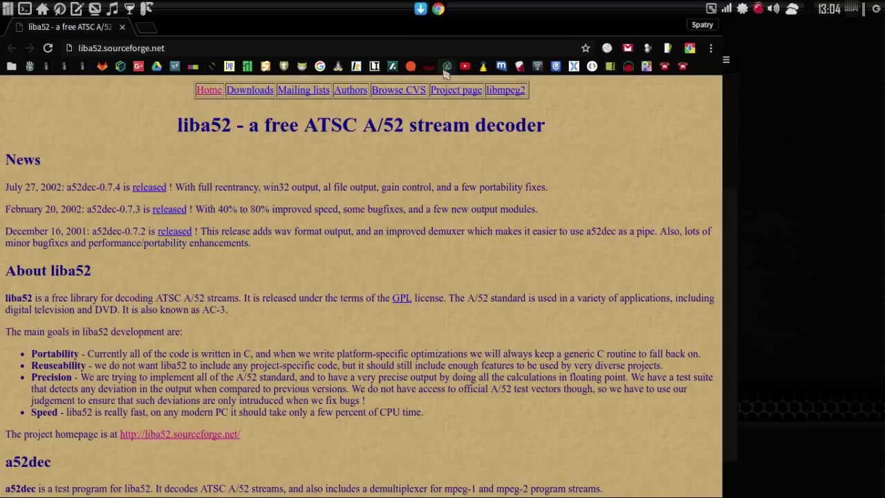
# - Bring the Pamac window back in front of the liba52 page in Chrome
pyautogui.click(421, 10)
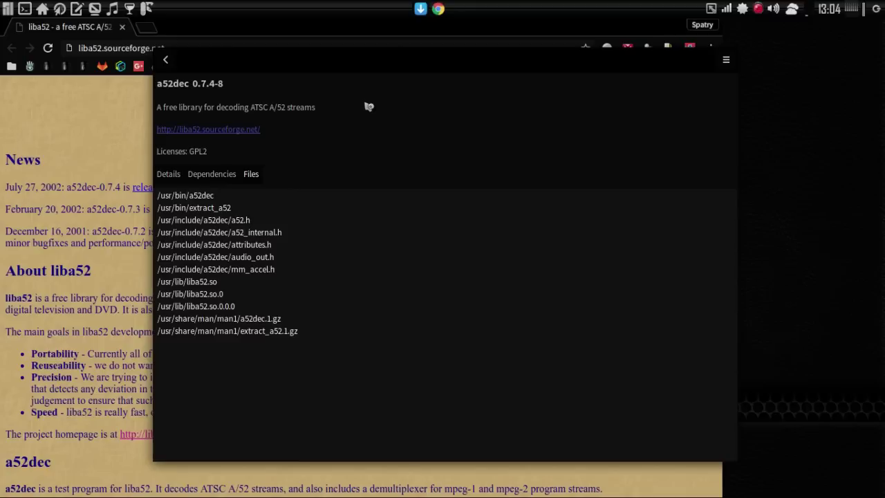
# - Return to the package list, toggle Search in AUR off and back on, and focus the search field
pyautogui.click(167, 63)
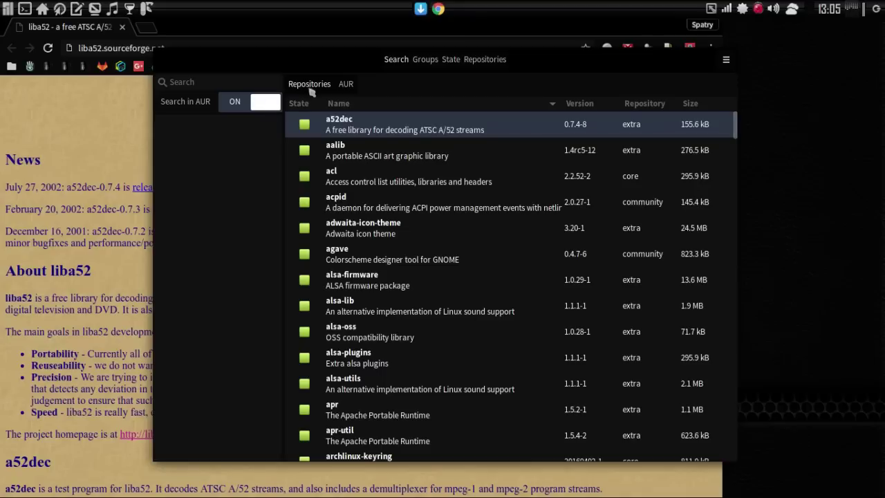
pyautogui.click(238, 108)
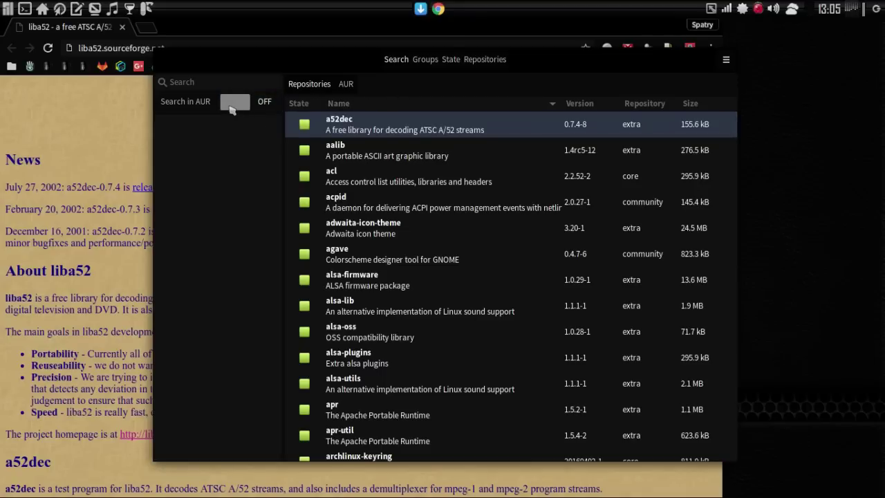
pyautogui.click(232, 110)
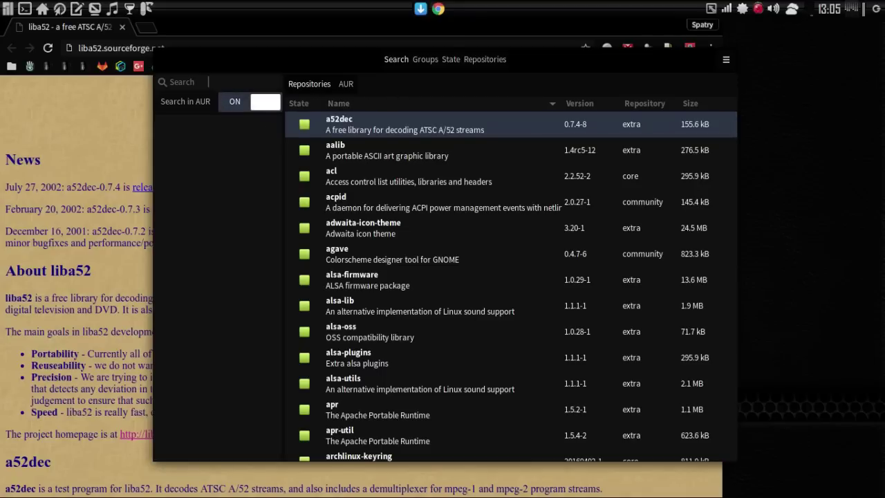
pyautogui.click(208, 81)
# - Search for 'compiz' and open the Dependencies tab of compiz-manjaro 0.9.12.2-6
pyautogui.write('compiz')
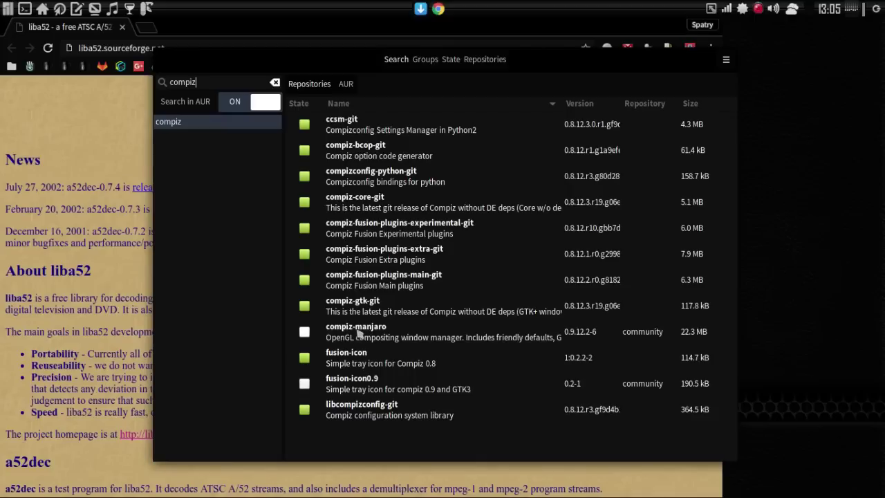
pyautogui.click(359, 332)
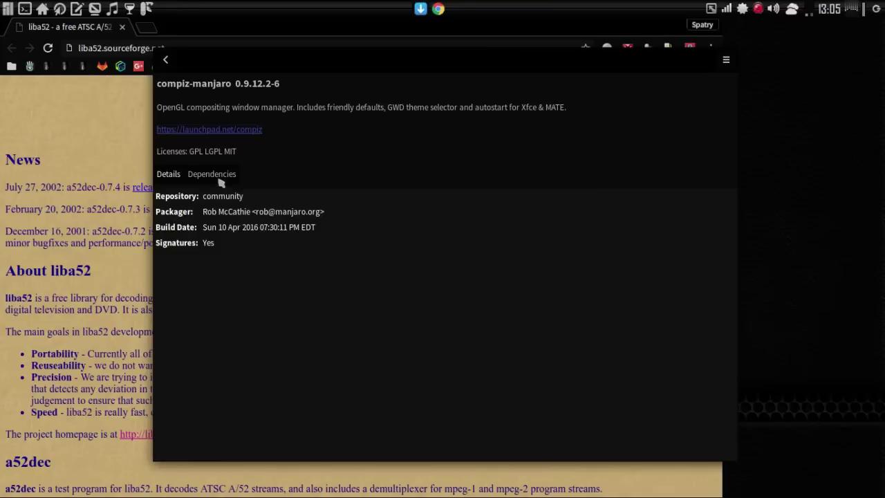
pyautogui.click(193, 177)
# - Scroll through compiz-manjaro's dependencies, replacements and conflicts, then return to the results
pyautogui.scroll(-10, 389, 285)
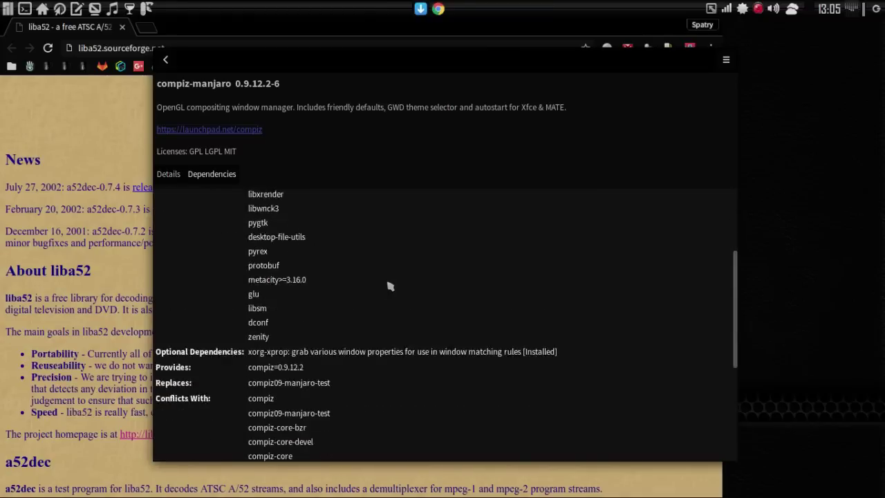
pyautogui.scroll(8, 389, 286)
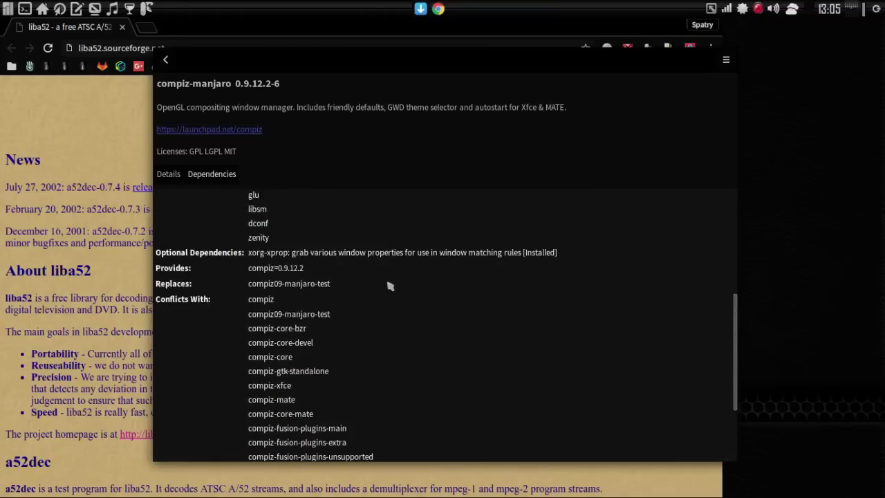
pyautogui.scroll(-6, 389, 285)
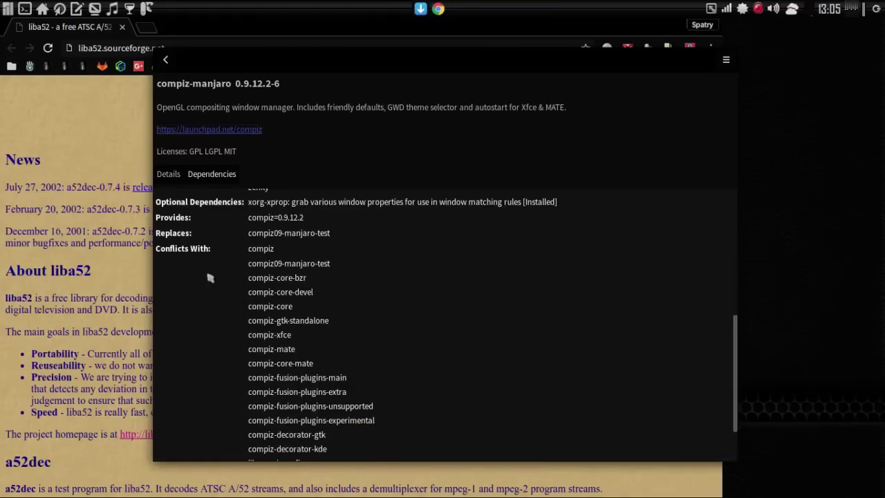
pyautogui.scroll(-2, 318, 285)
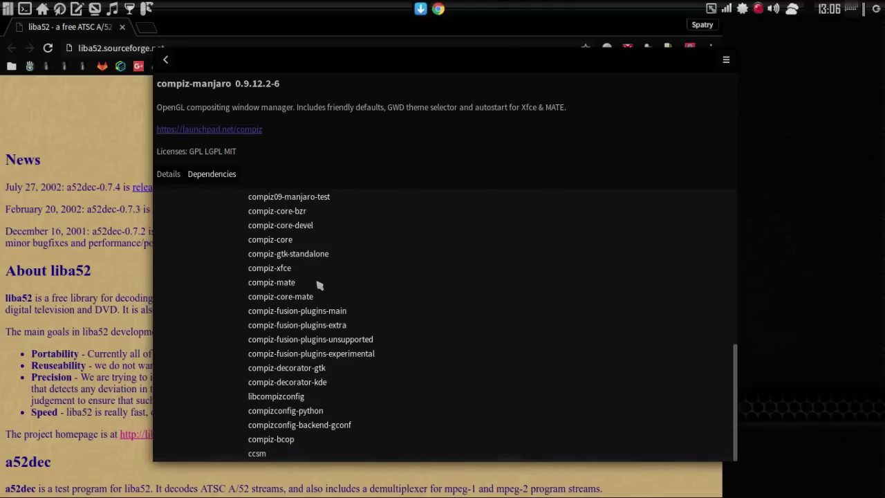
pyautogui.scroll(6, 318, 285)
pyautogui.scroll(-6, 319, 285)
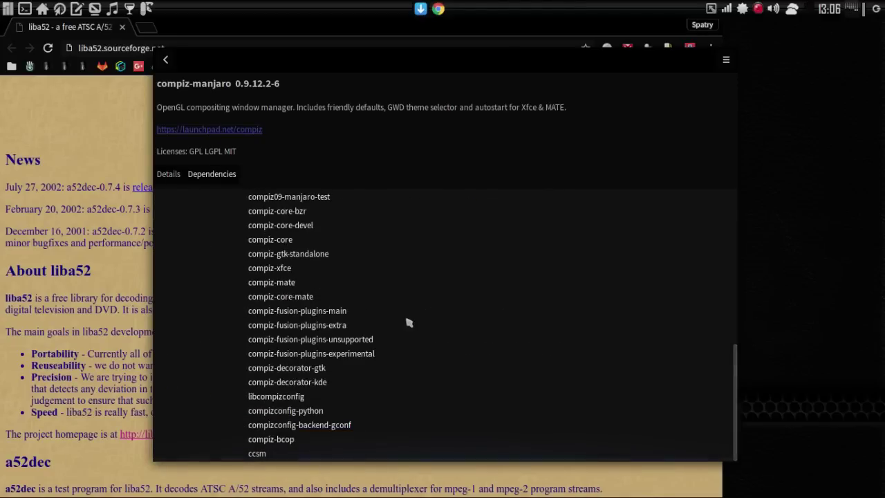
pyautogui.scroll(5, 408, 323)
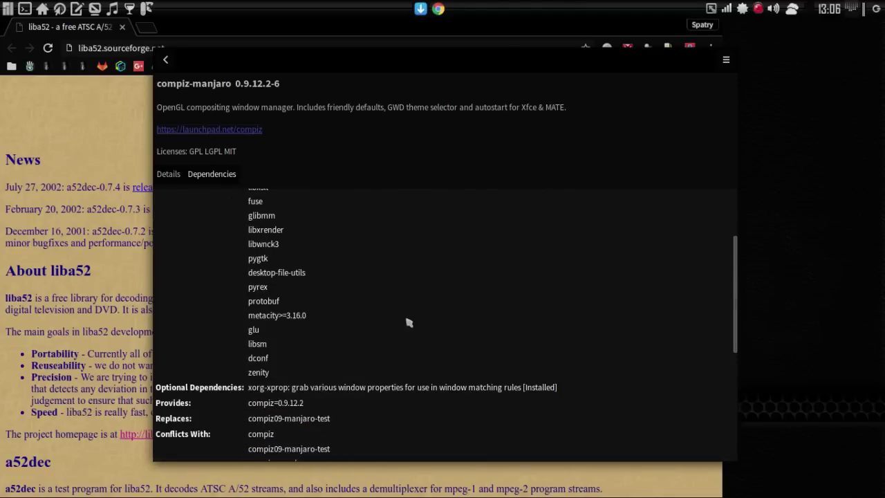
pyautogui.click(170, 61)
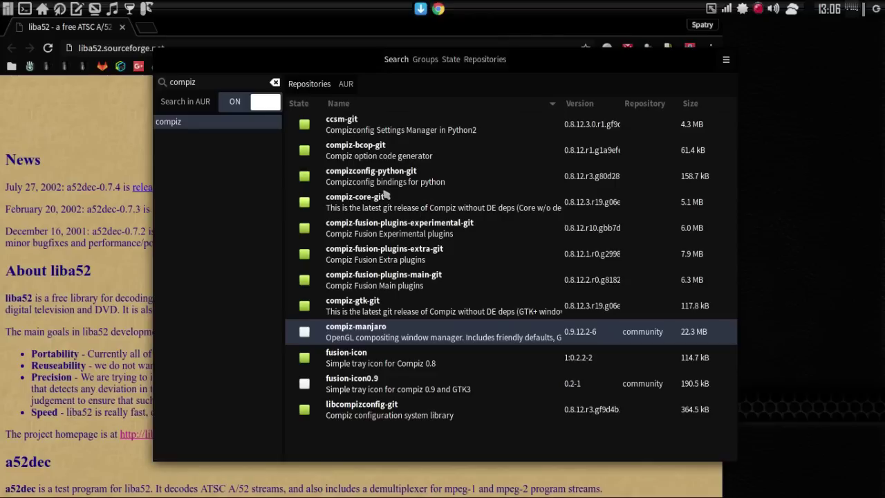
# - Switch to the AUR results and review compiz-core's details and dependencies before going back
pyautogui.click(346, 84)
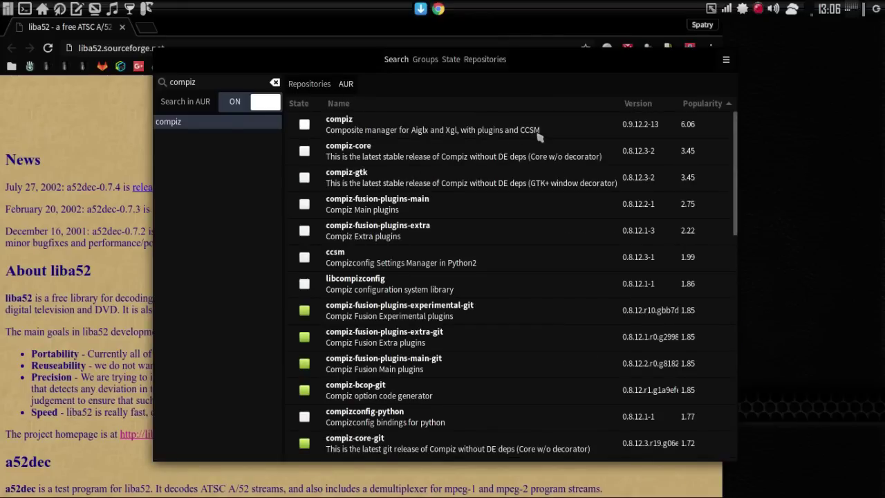
pyautogui.click(344, 152)
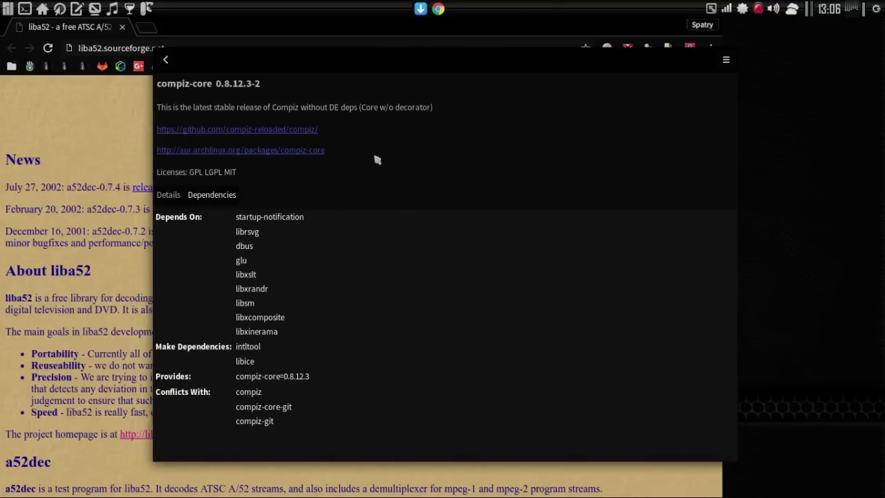
pyautogui.click(167, 199)
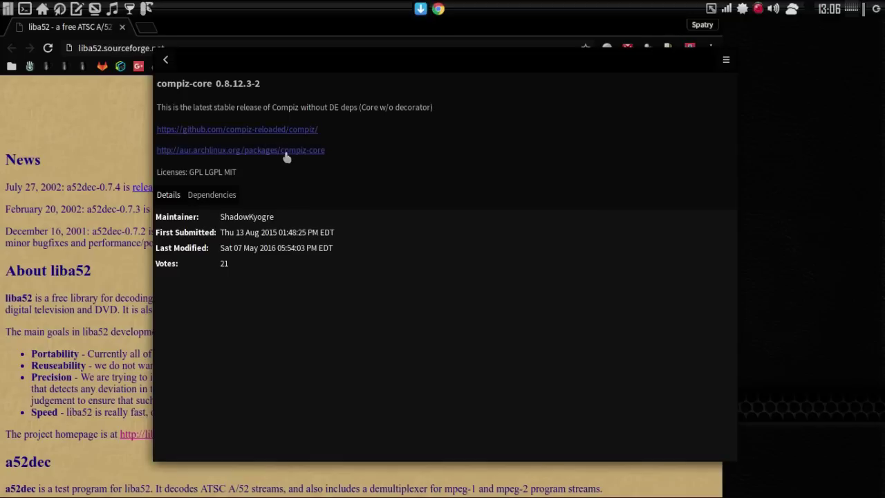
pyautogui.click(211, 194)
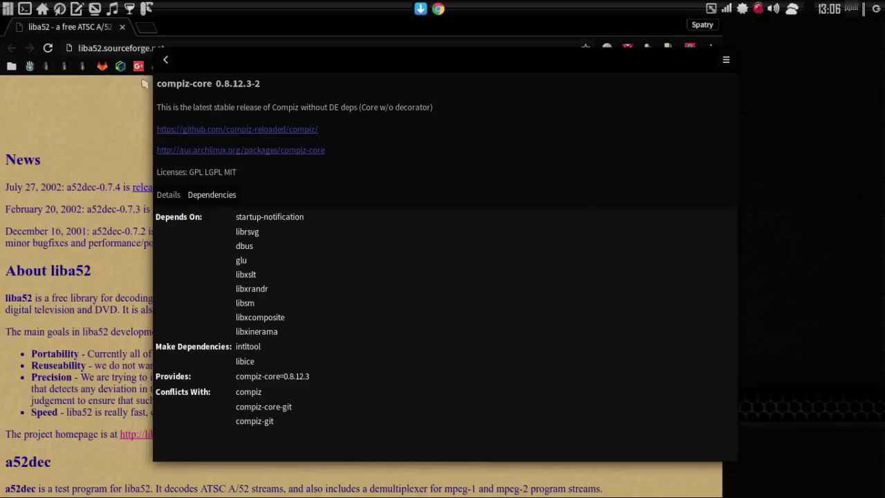
pyautogui.click(168, 61)
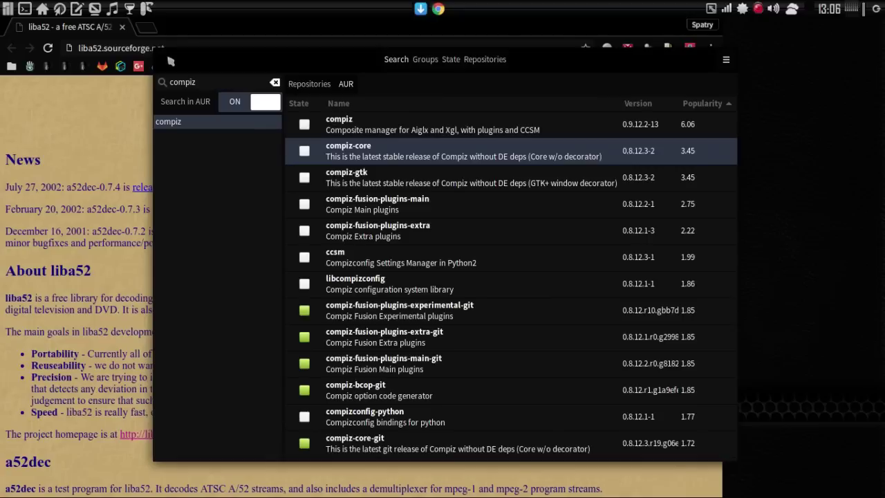
# - List the deepin group's packages in the Groups view, then close the Chrome window
pyautogui.click(423, 62)
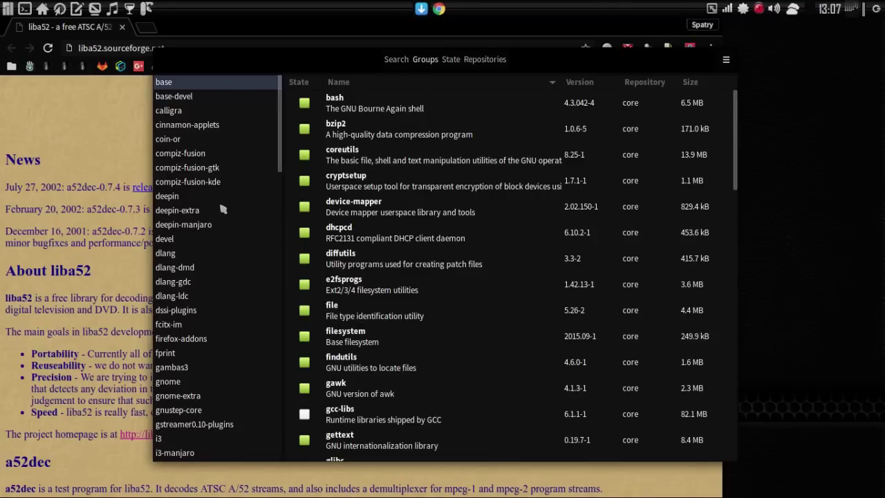
pyautogui.click(167, 196)
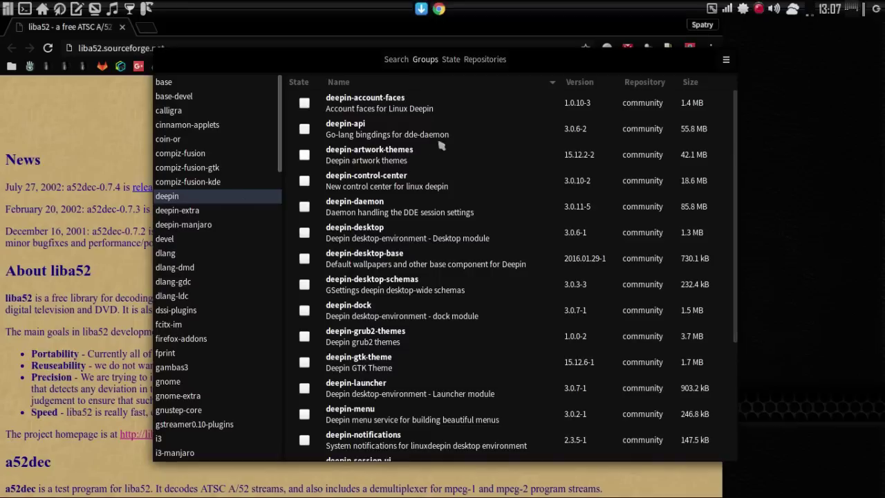
pyautogui.scroll(-20, 223, 353)
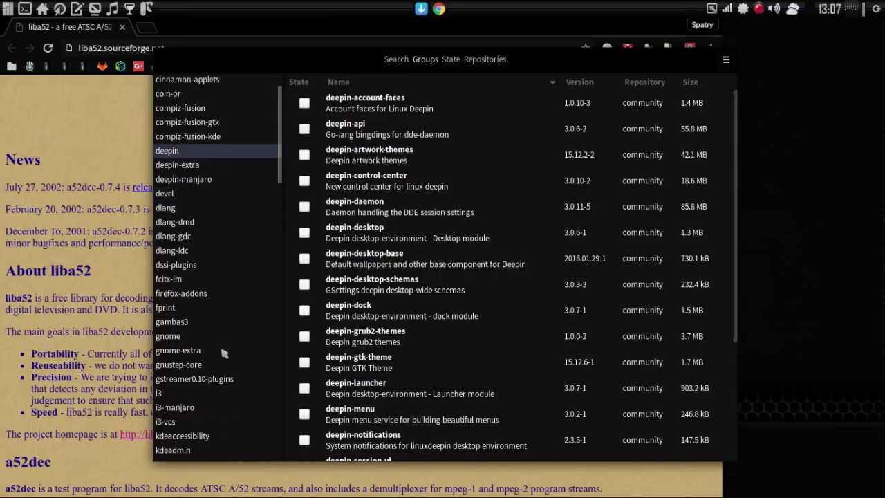
pyautogui.scroll(-8, 223, 353)
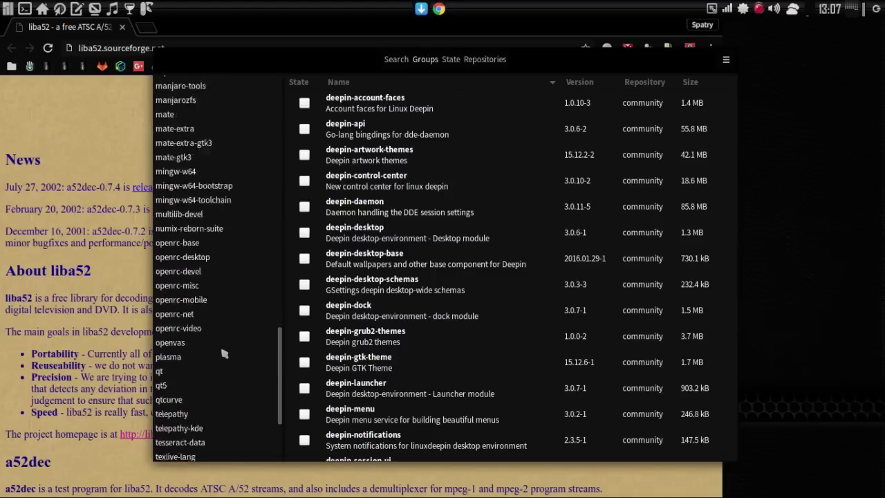
pyautogui.scroll(12, 223, 353)
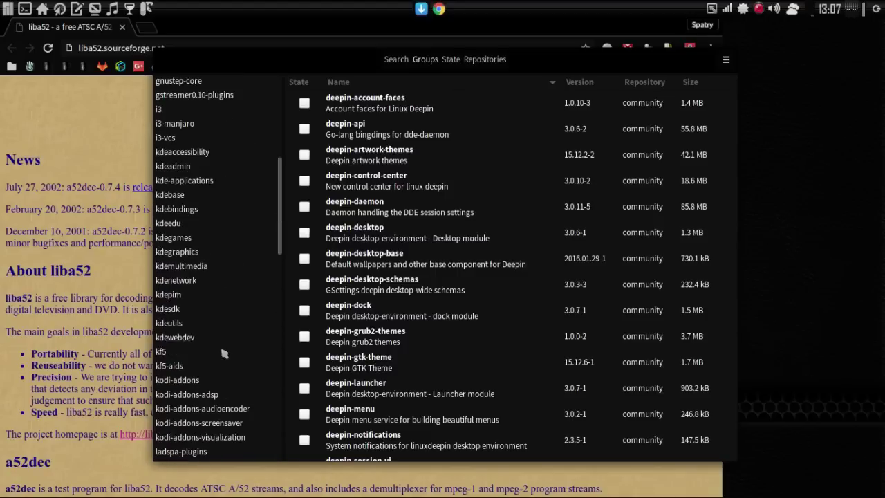
pyautogui.scroll(8, 224, 353)
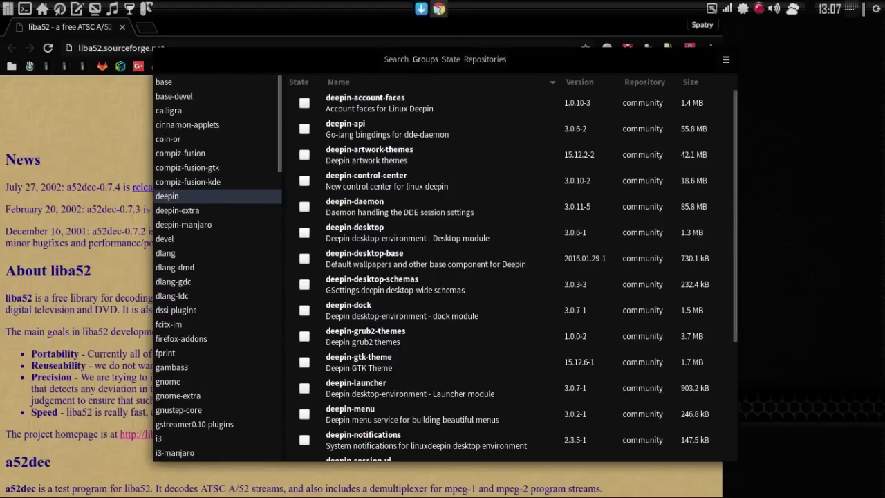
pyautogui.rightClick(438, 9)
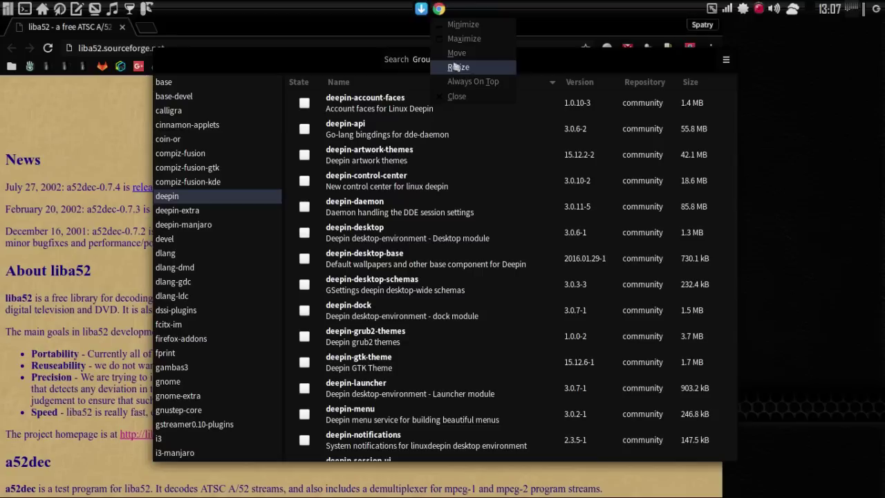
pyautogui.click(456, 96)
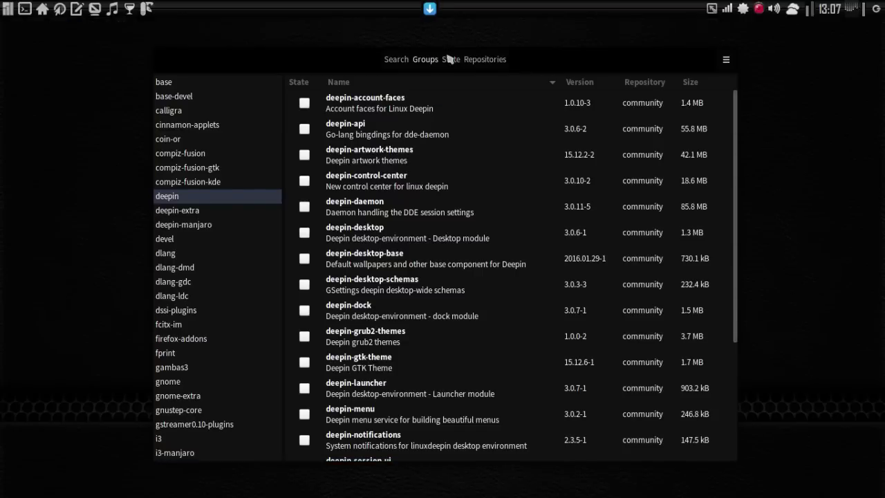
# - In the State view, show the Orphans, Foreign and Pending categories in turn
pyautogui.click(450, 60)
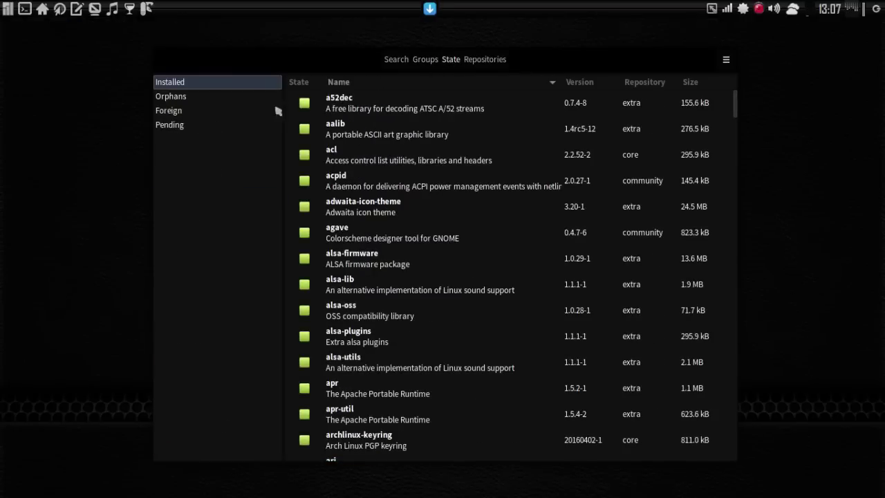
pyautogui.click(174, 99)
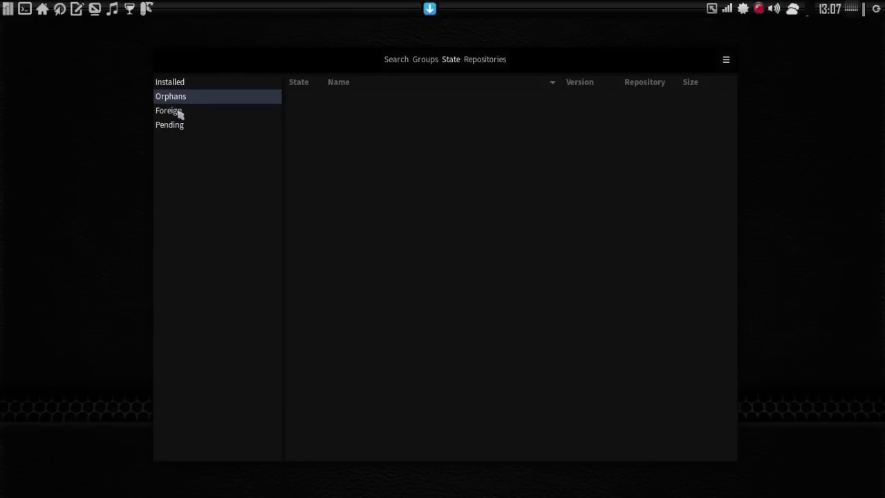
pyautogui.click(179, 115)
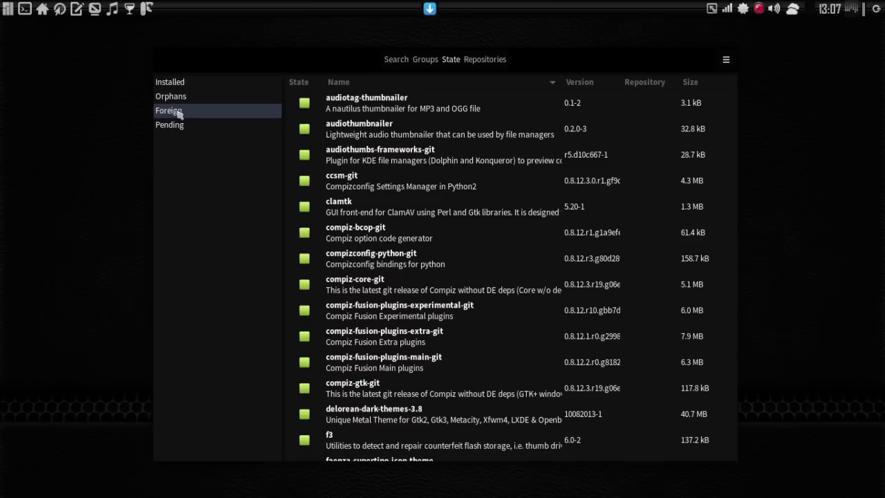
pyautogui.click(178, 131)
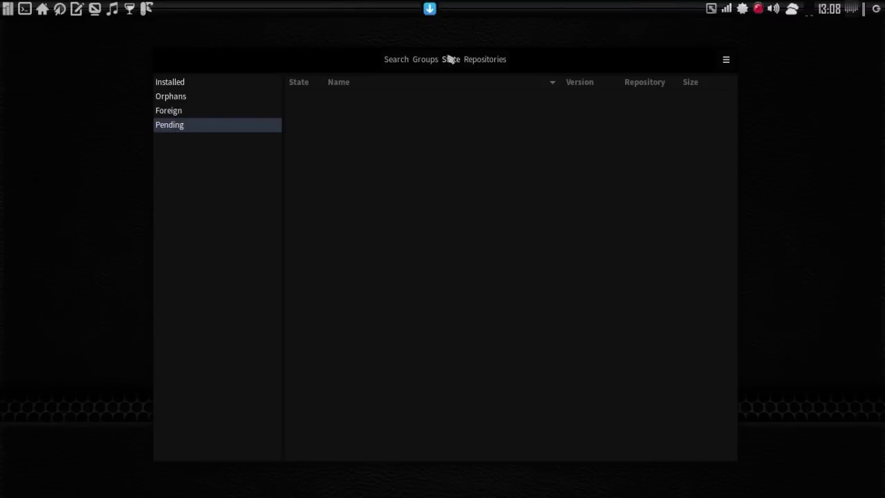
# - Switch to the Repositories view to list the core repository's packages
pyautogui.click(475, 61)
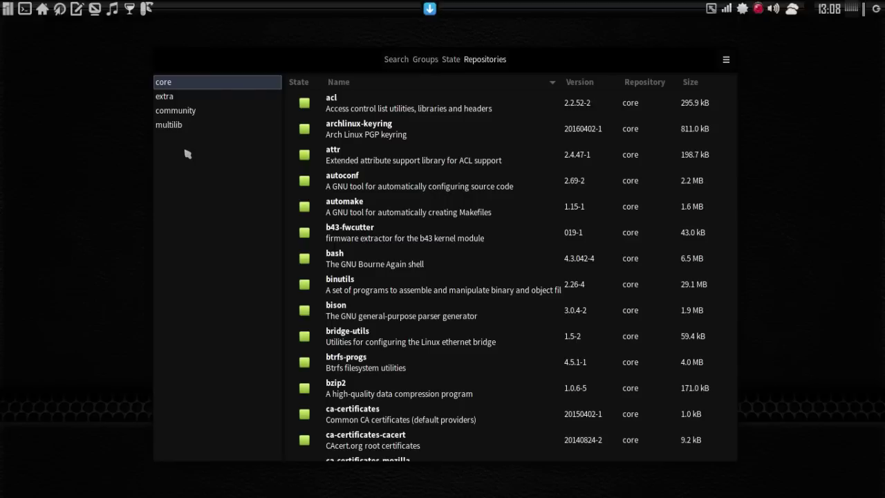
# - Refresh the package databases, then open the package install history
pyautogui.click(726, 61)
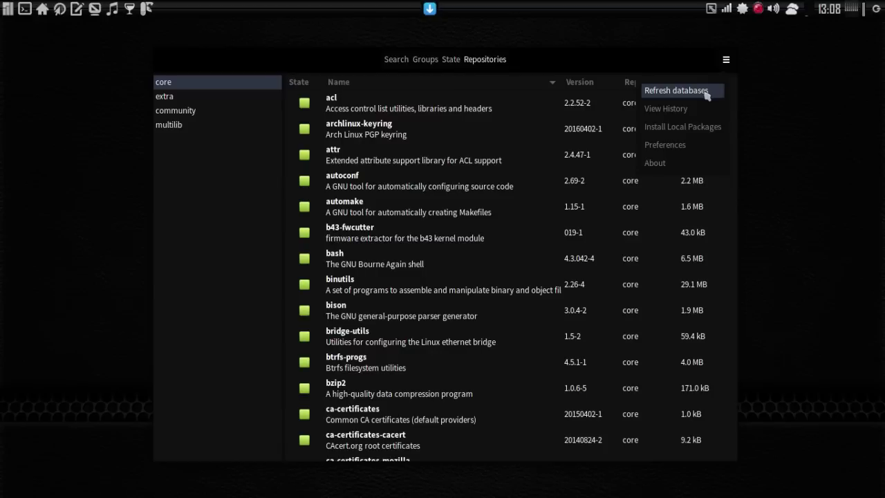
pyautogui.click(705, 94)
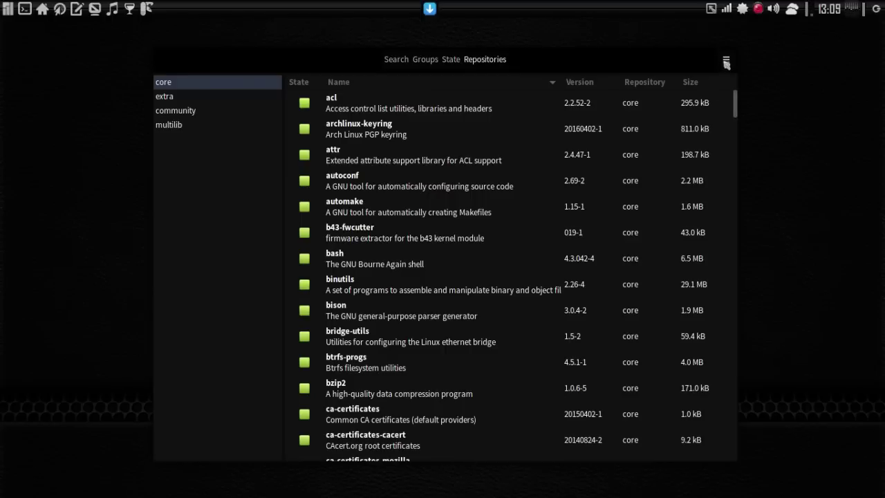
pyautogui.click(726, 61)
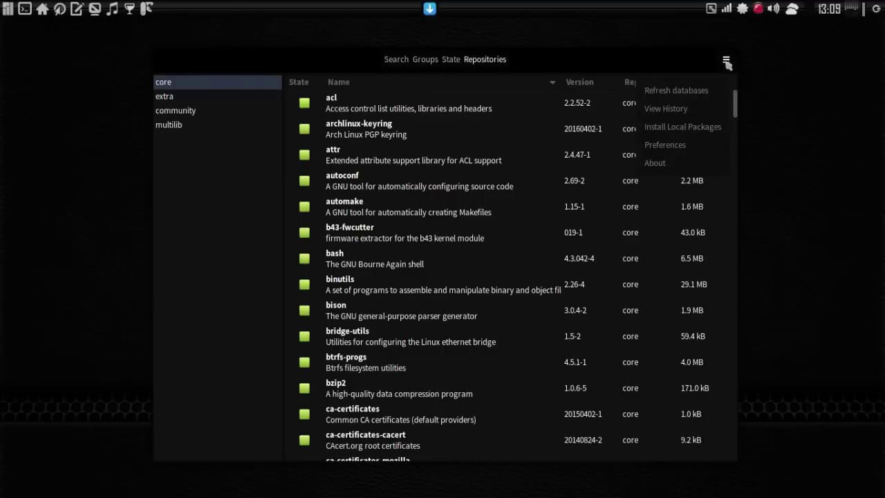
pyautogui.click(698, 111)
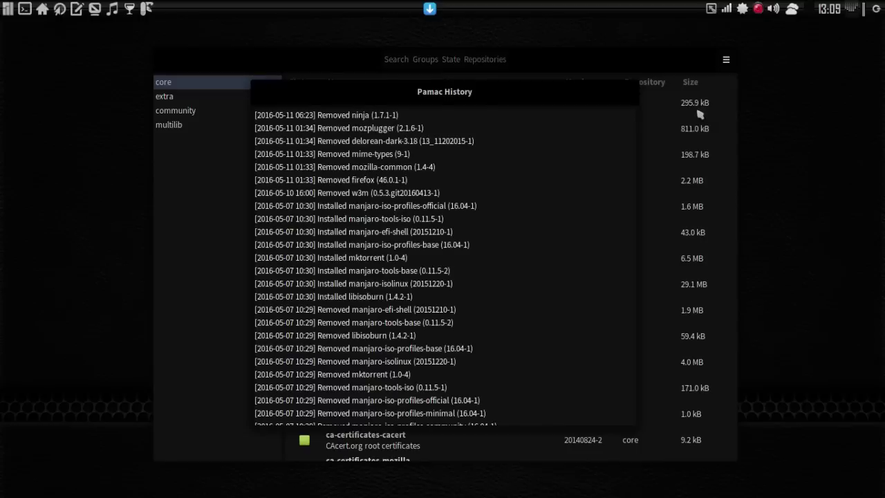
# - Scroll the history log back to 2014 entries, then close the History window
pyautogui.scroll(-15, 577, 163)
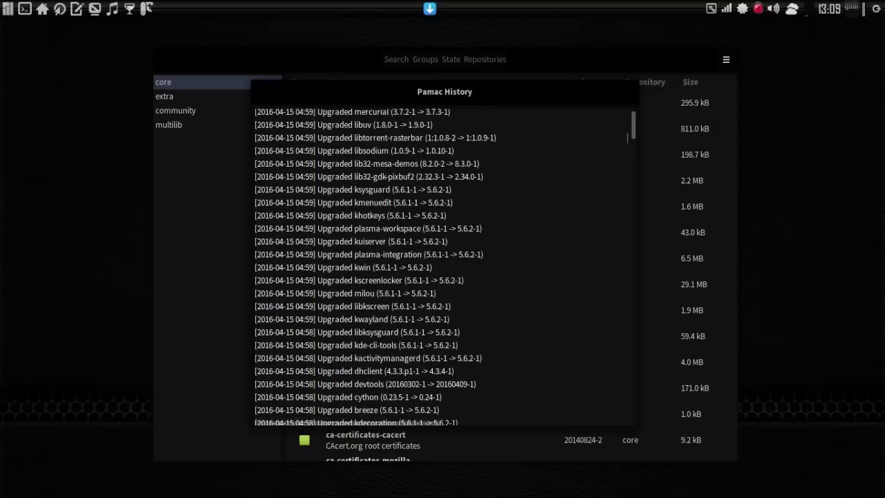
pyautogui.scroll(-15, 634, 179)
pyautogui.scroll(-20, 626, 276)
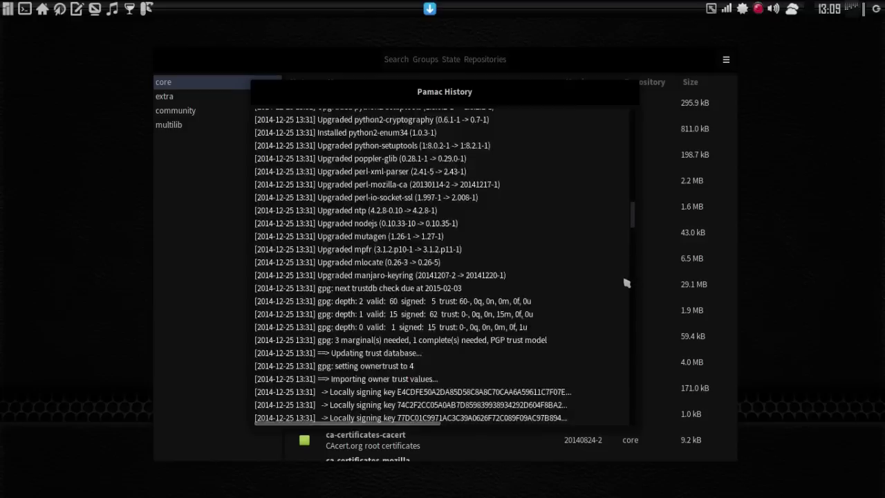
pyautogui.scroll(-20, 621, 349)
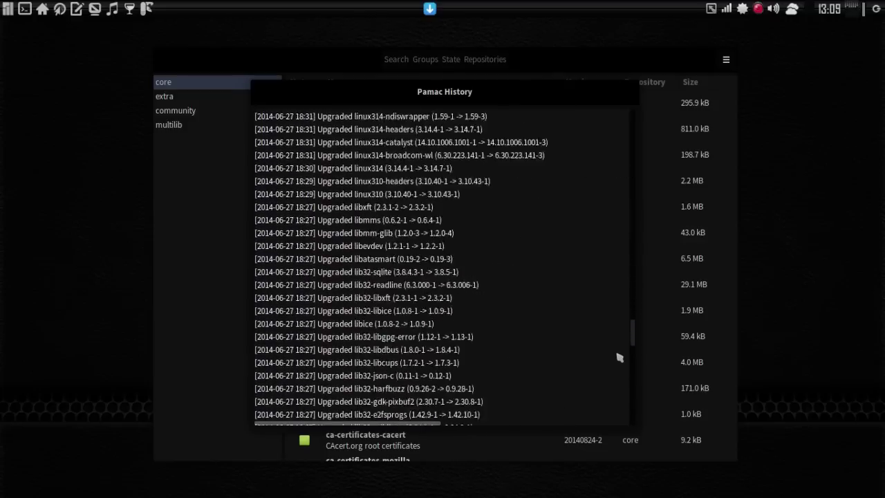
pyautogui.scroll(-5, 615, 415)
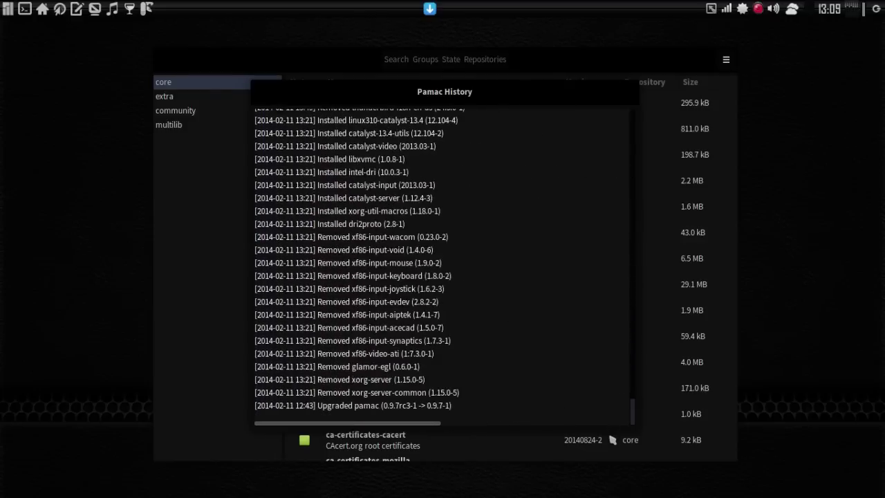
pyautogui.scroll(20, 628, 277)
pyautogui.scroll(10, 631, 97)
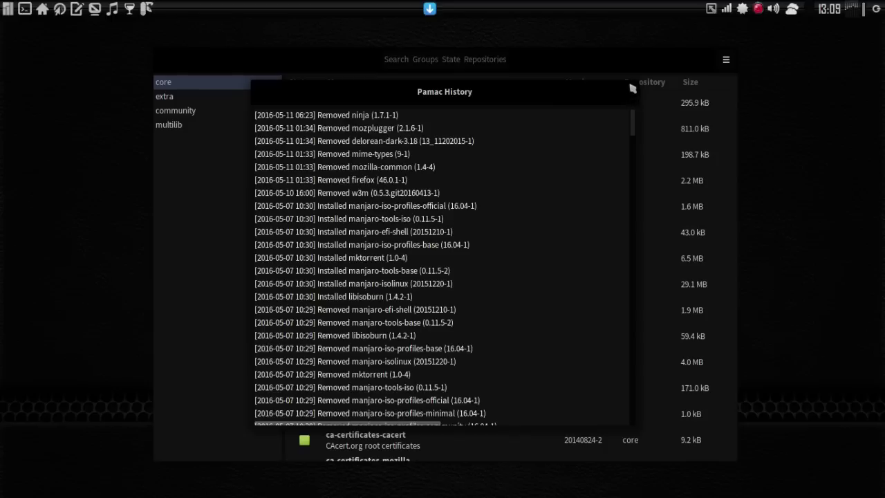
pyautogui.rightClick(462, 93)
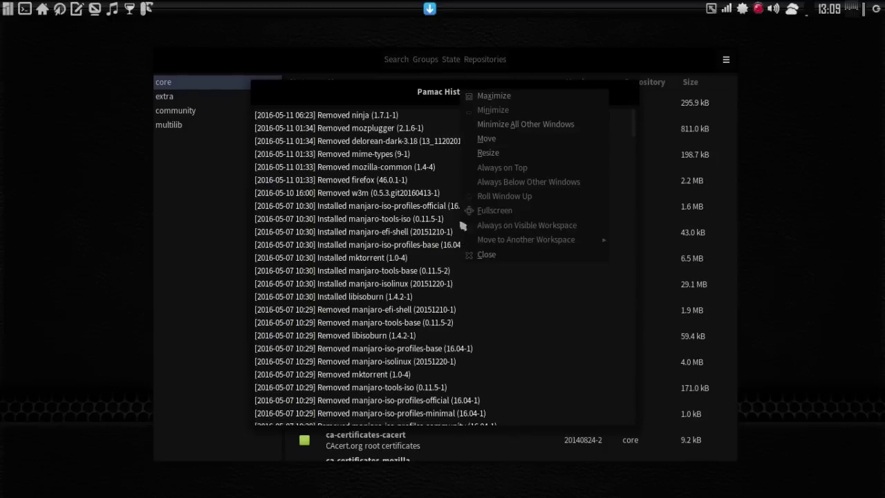
pyautogui.click(482, 260)
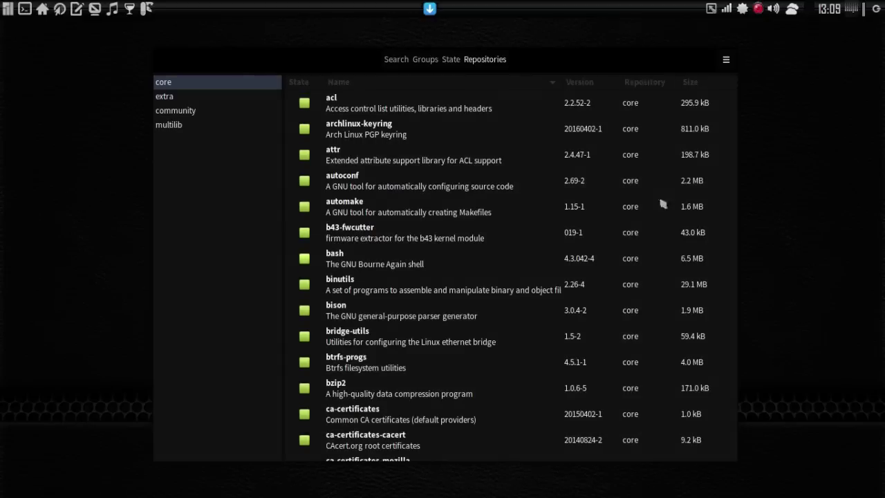
# - Open Preferences from the main menu and authenticate with the root password
pyautogui.click(726, 61)
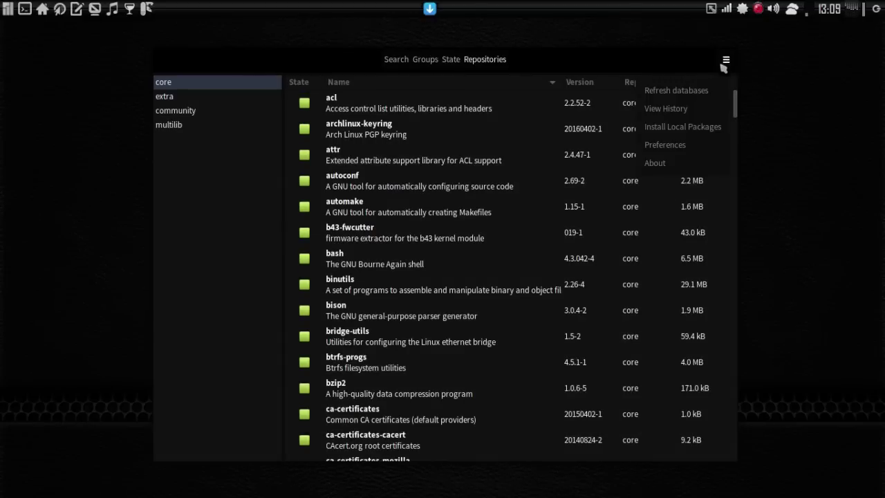
pyautogui.click(680, 148)
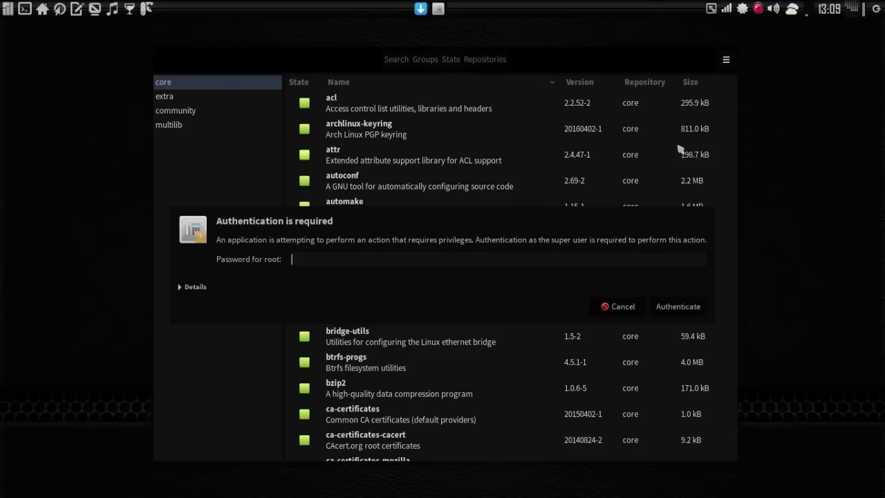
pyautogui.write('••••••••')
pyautogui.press('Return')
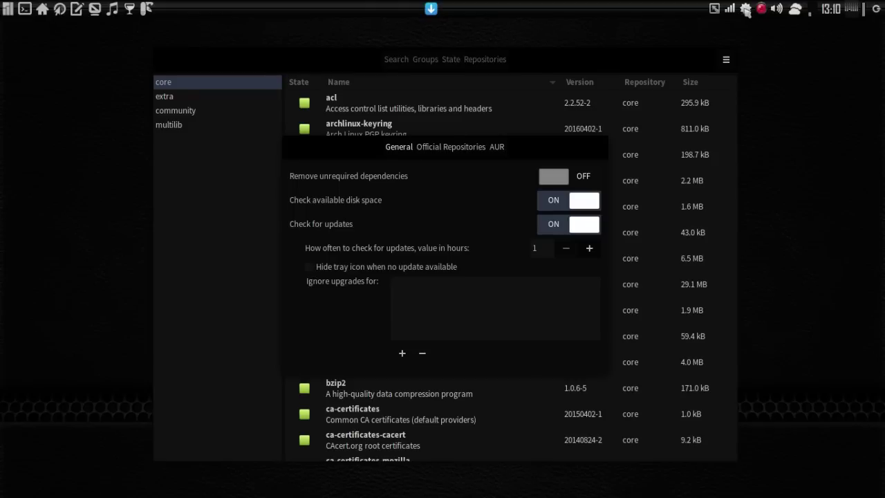
# - Set Official Repositories mirrors to United_States and view the AUR settings
pyautogui.rightClick(747, 11)
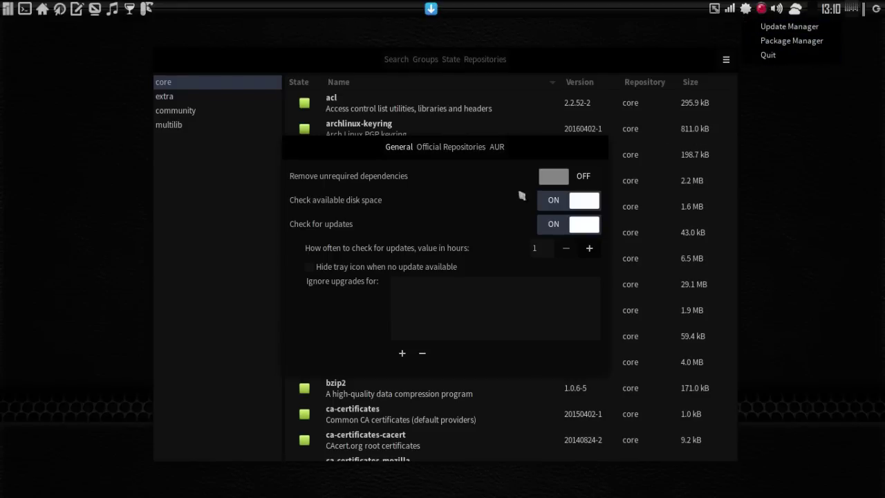
pyautogui.click(428, 152)
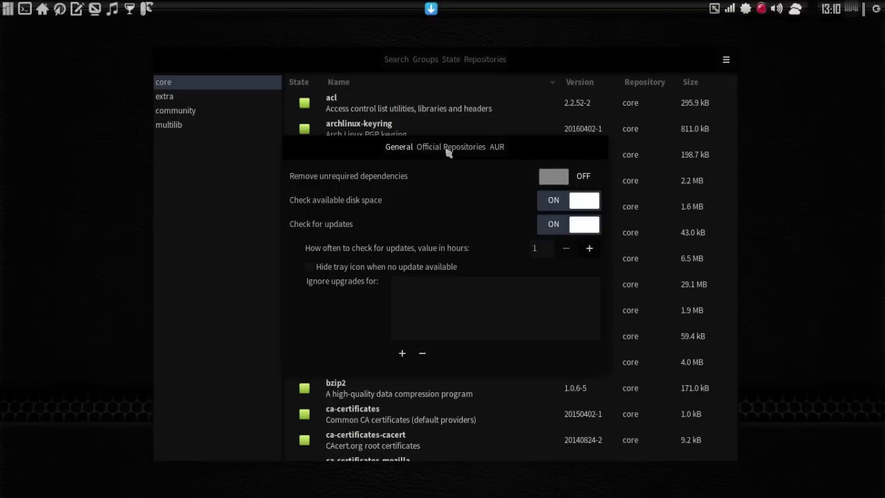
pyautogui.click(449, 150)
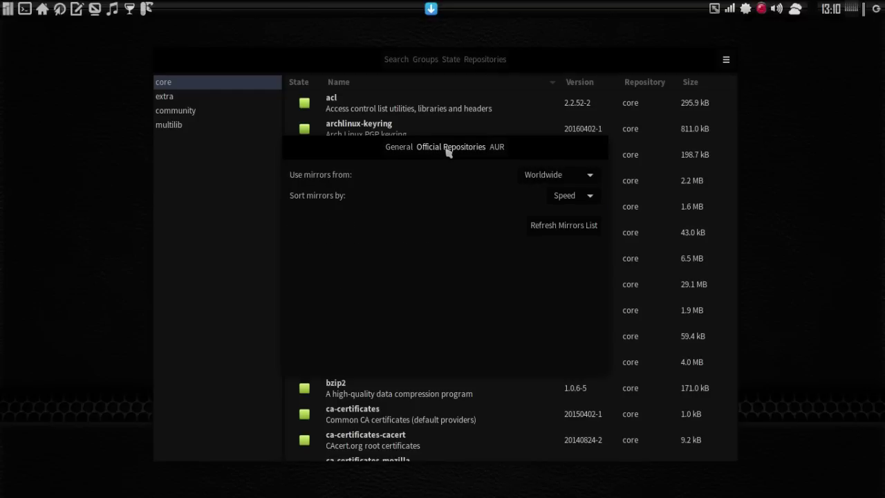
pyautogui.click(559, 179)
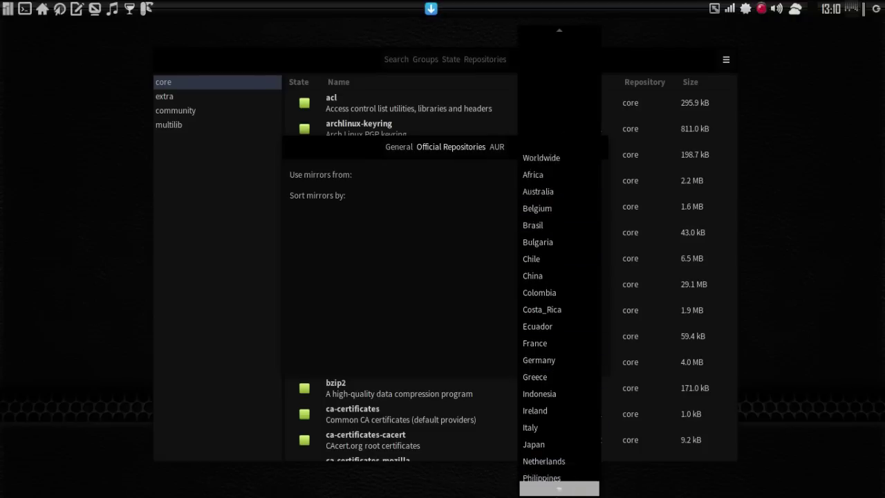
pyautogui.click(553, 476)
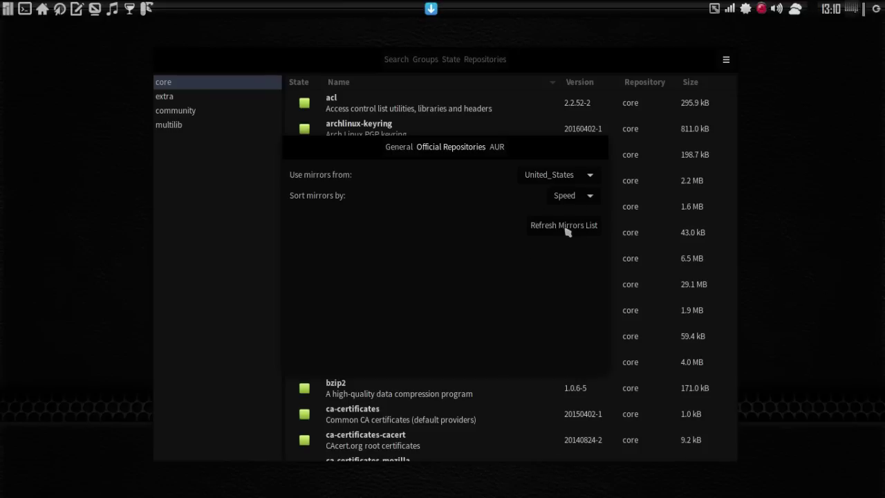
pyautogui.click(499, 149)
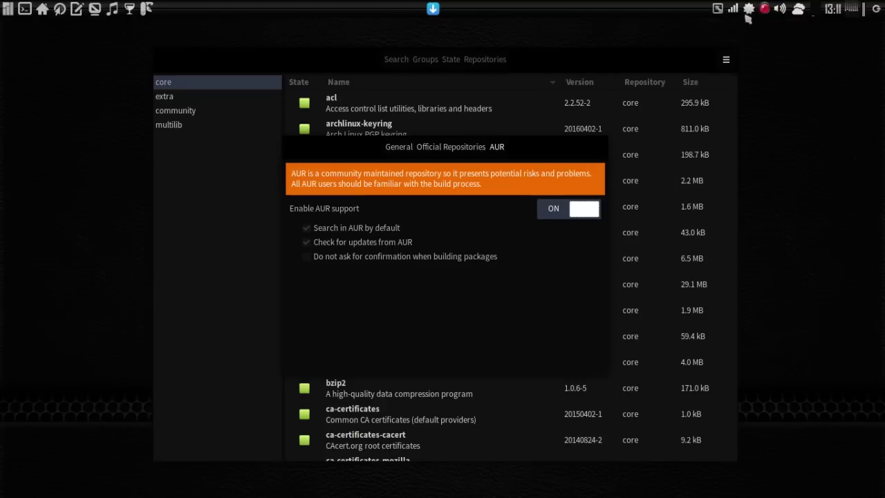
# - Close the Preferences window from its title-bar menu, revealing the core package list
pyautogui.moveTo(749, 9)
pyautogui.rightClick(517, 146)
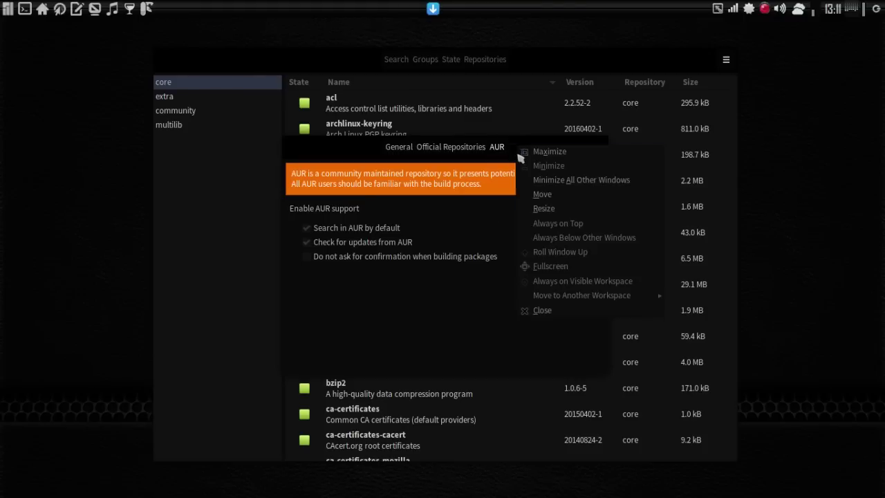
pyautogui.click(538, 313)
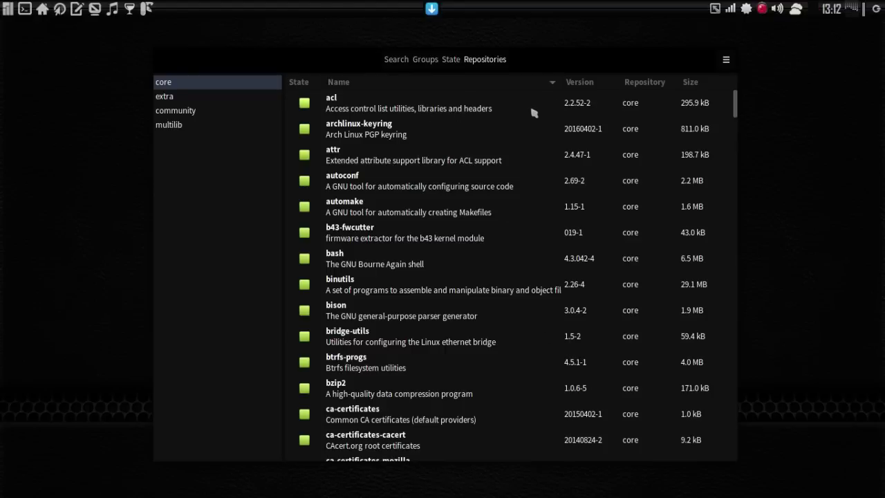
pyautogui.click(343, 109)
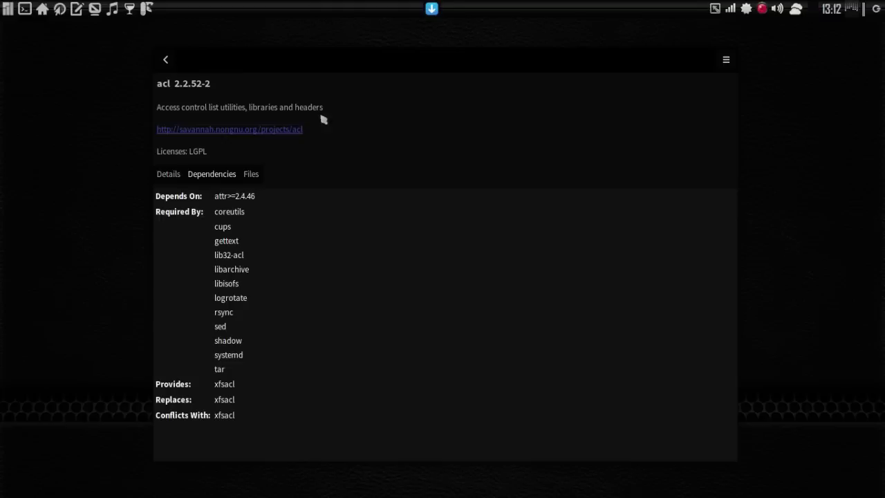
pyautogui.click(166, 62)
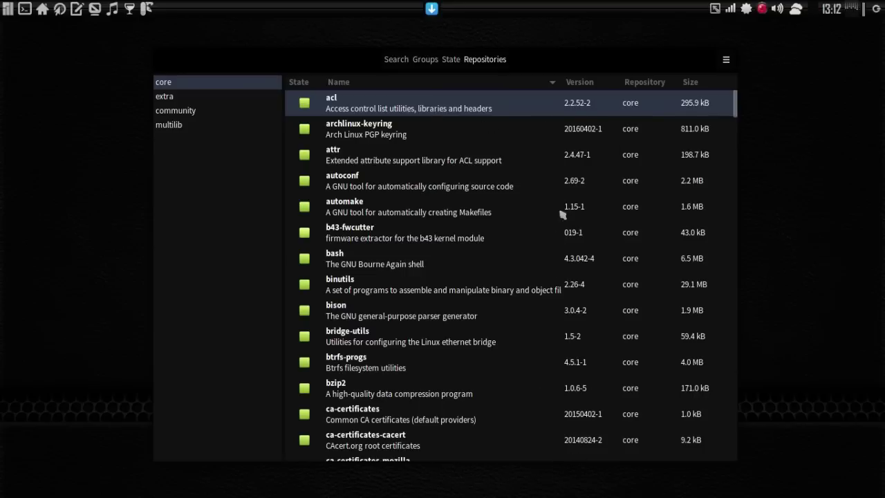
pyautogui.scroll(-2, 578, 169)
pyautogui.scroll(3, 577, 169)
# - Inspect archlinux-keyring's Details, return to the list, and show its Remove/Reinstall actions menu
pyautogui.click(351, 131)
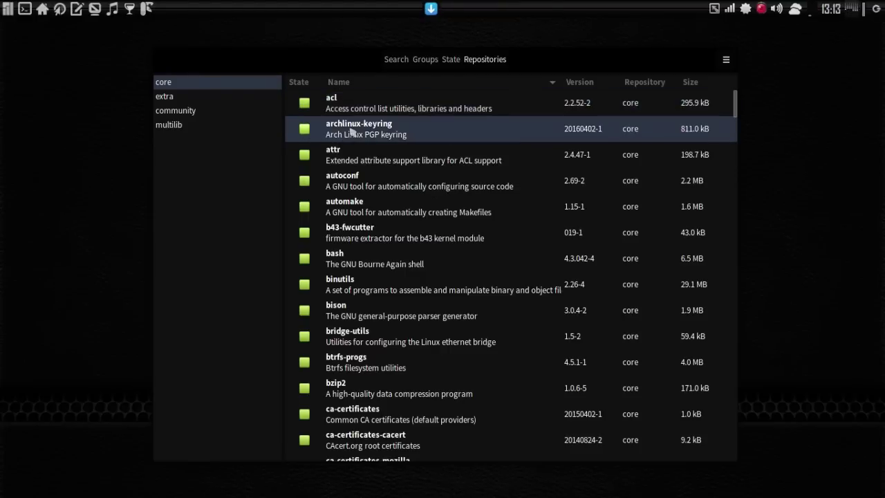
pyautogui.doubleClick(351, 131)
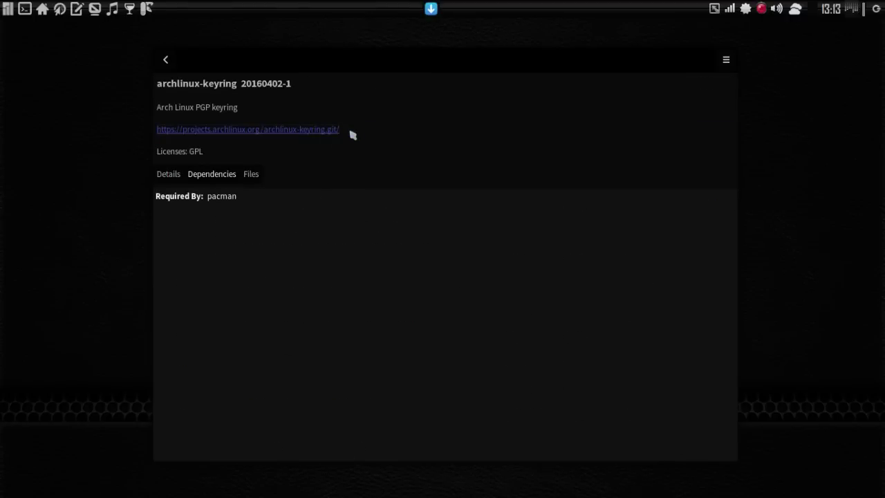
pyautogui.click(175, 178)
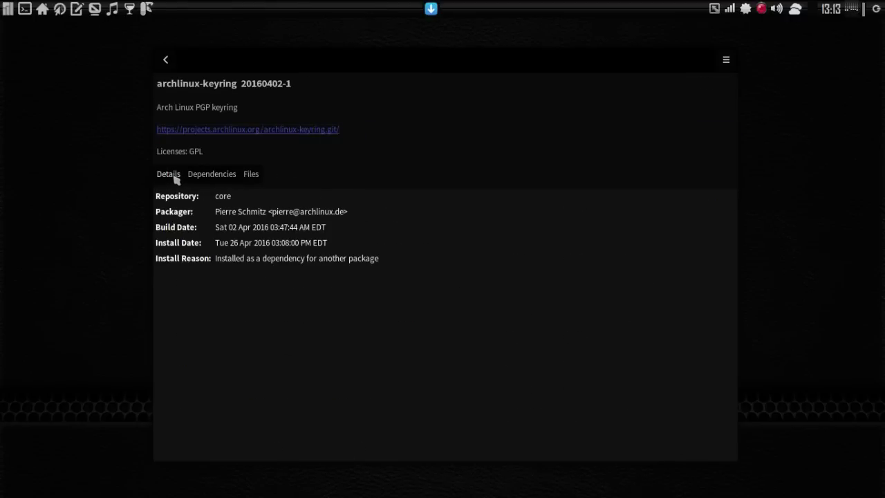
pyautogui.click(169, 62)
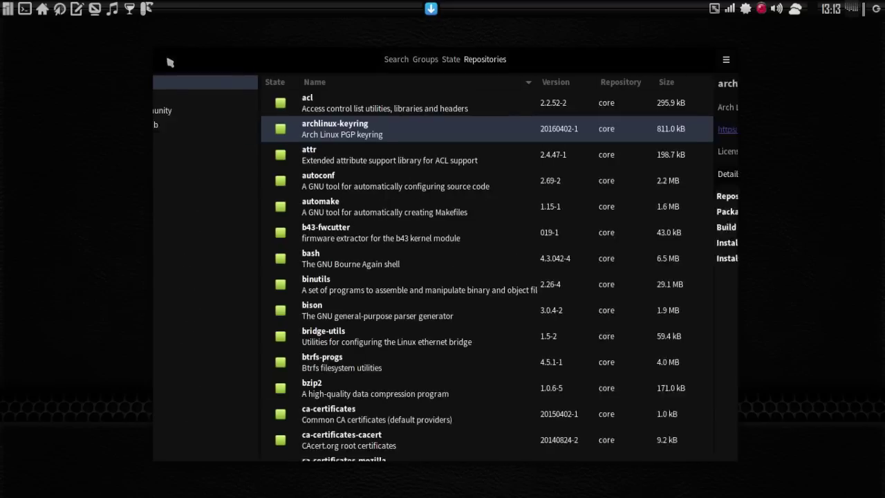
pyautogui.rightClick(378, 132)
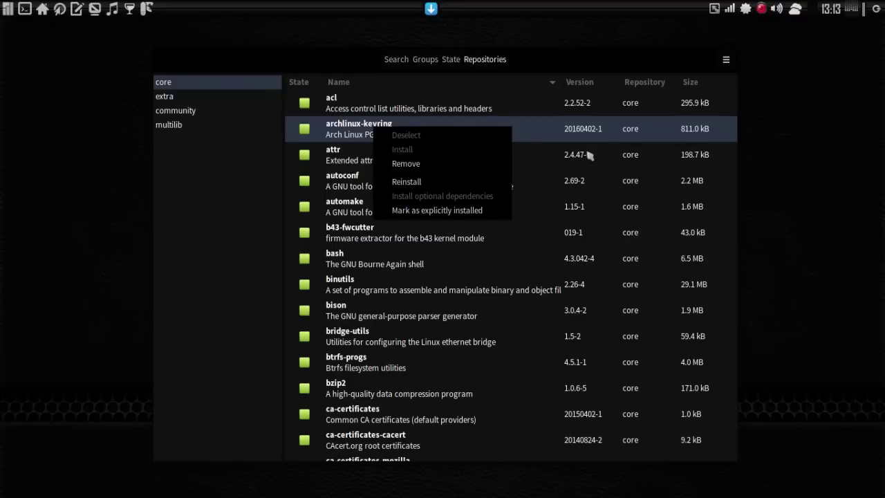
# - Dismiss the archlinux-keyring actions menu without changing any package
pyautogui.click(552, 74)
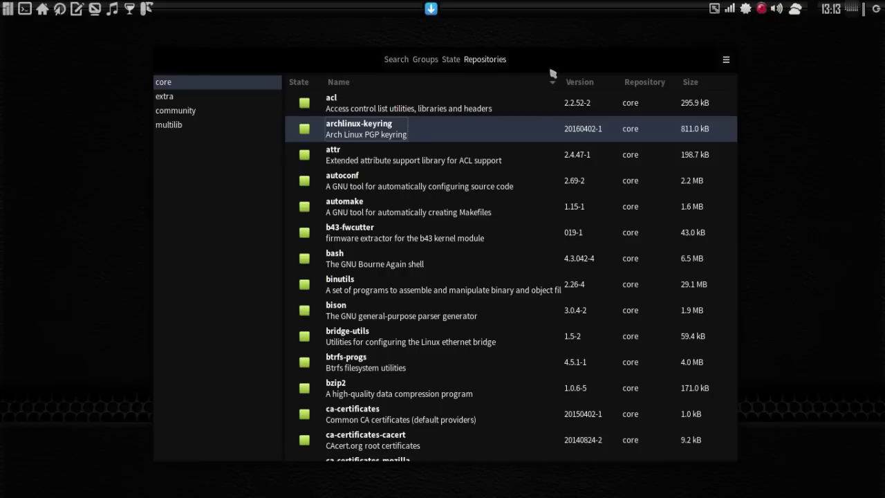